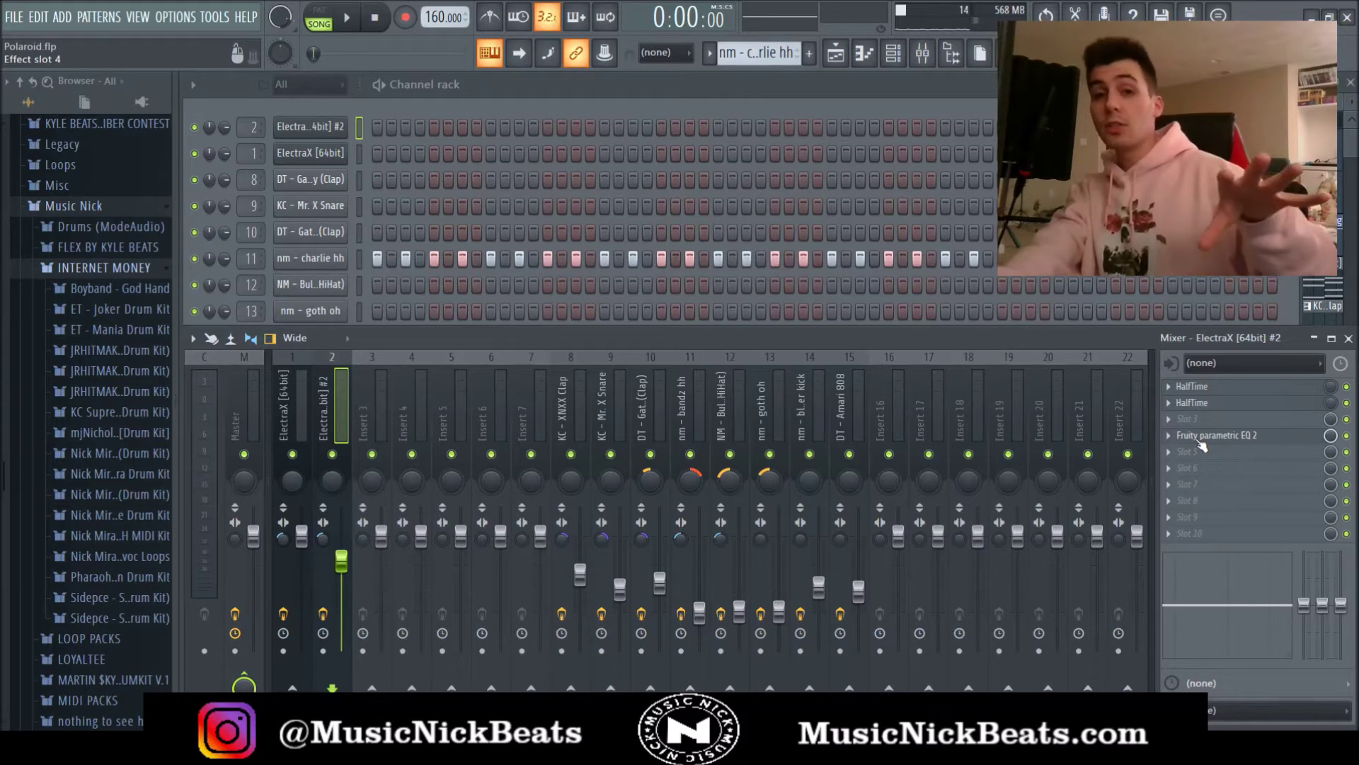
- Review the Fruity parametric EQ 2 curve on the ElectraX #2 insert and look over the playlist arrangement
left_click(1200, 441)
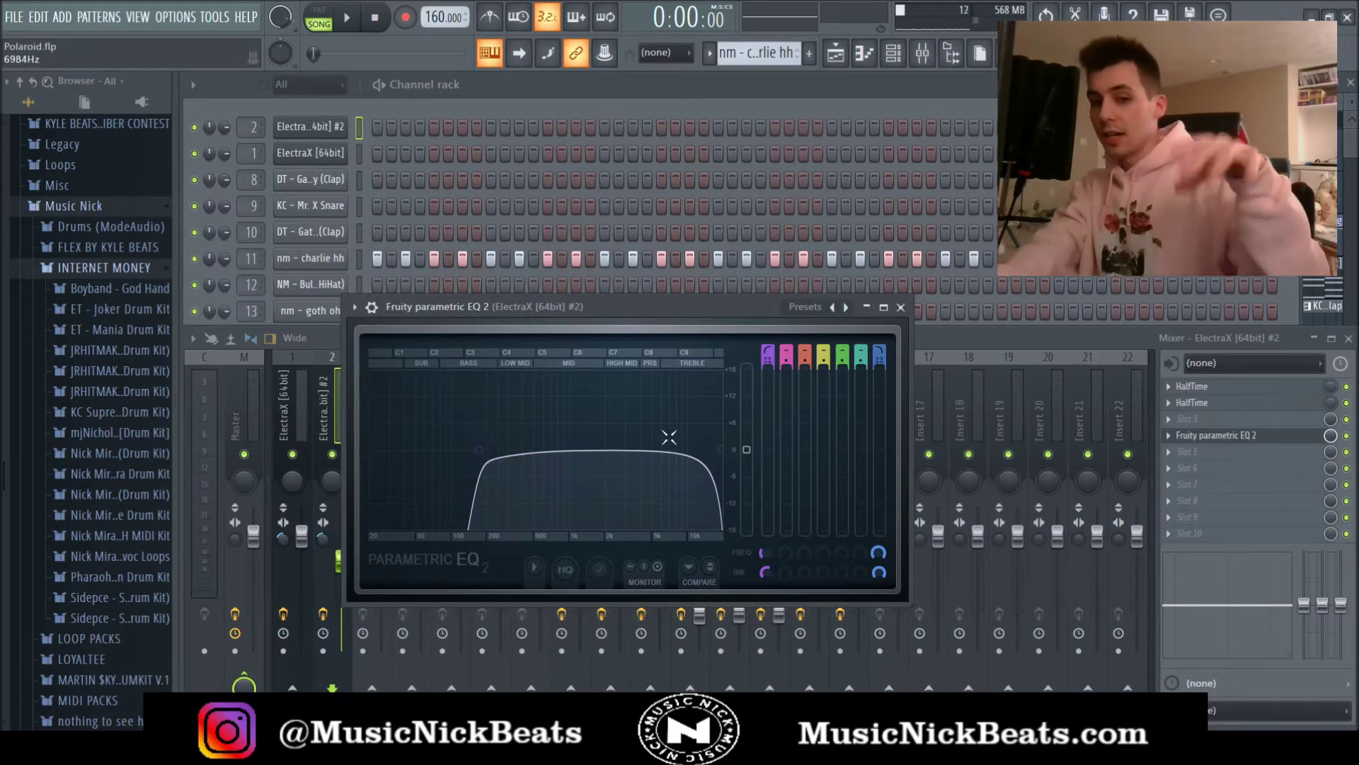
left_click(901, 308)
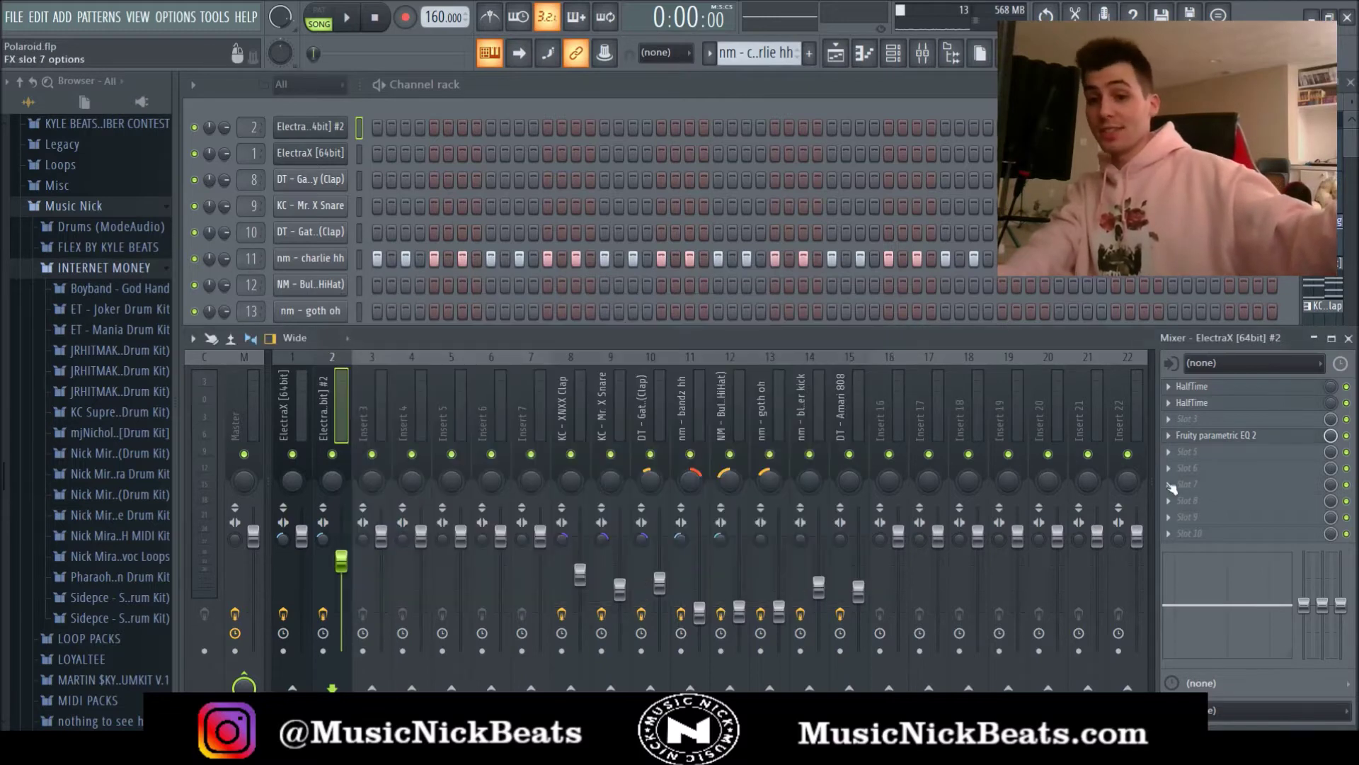
left_click(567, 428)
scroll(567, 412, "down", 1)
scroll(566, 413, "down", 6)
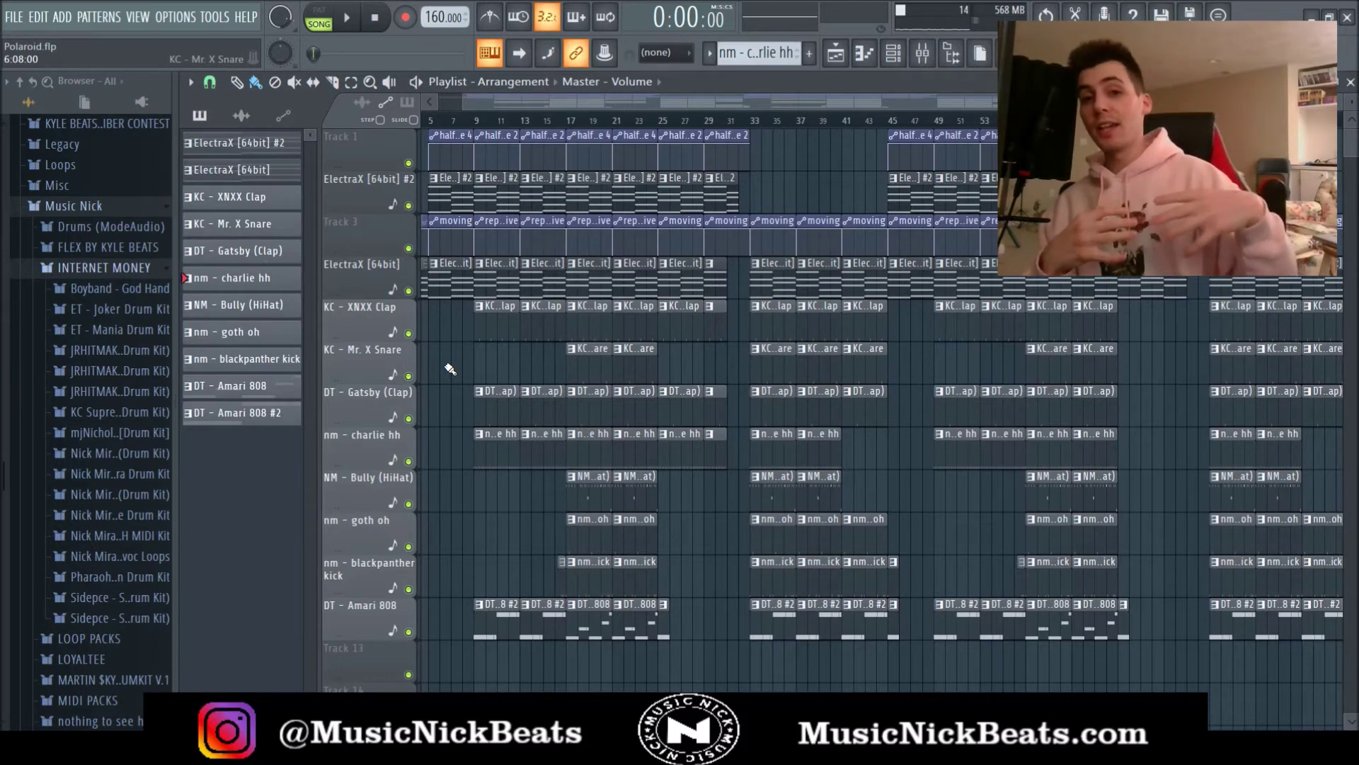
- Bring back the channel rack and mixer, and compare the effect chains of the two ElectraX inserts
key("F6")
key("F9")
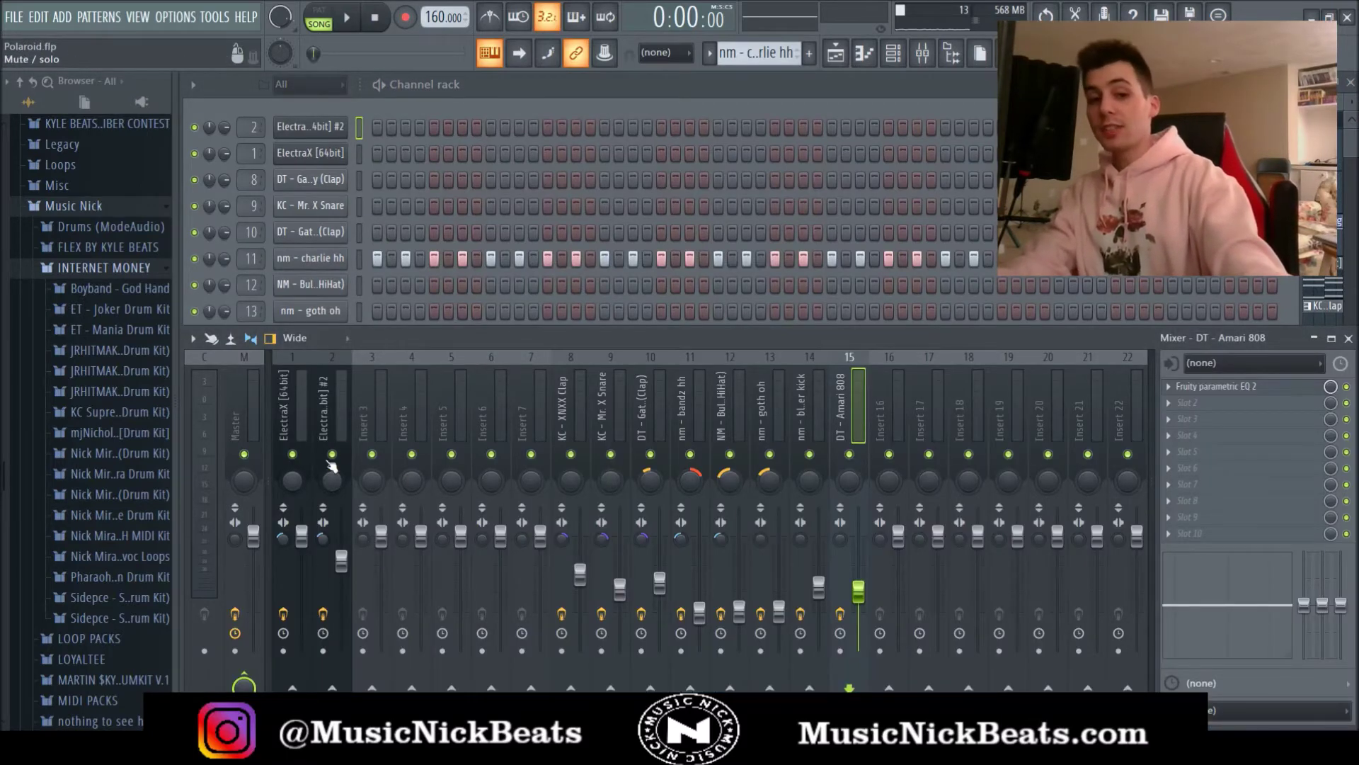
left_click(303, 403)
left_click(331, 407)
left_click(303, 407)
left_click(350, 413)
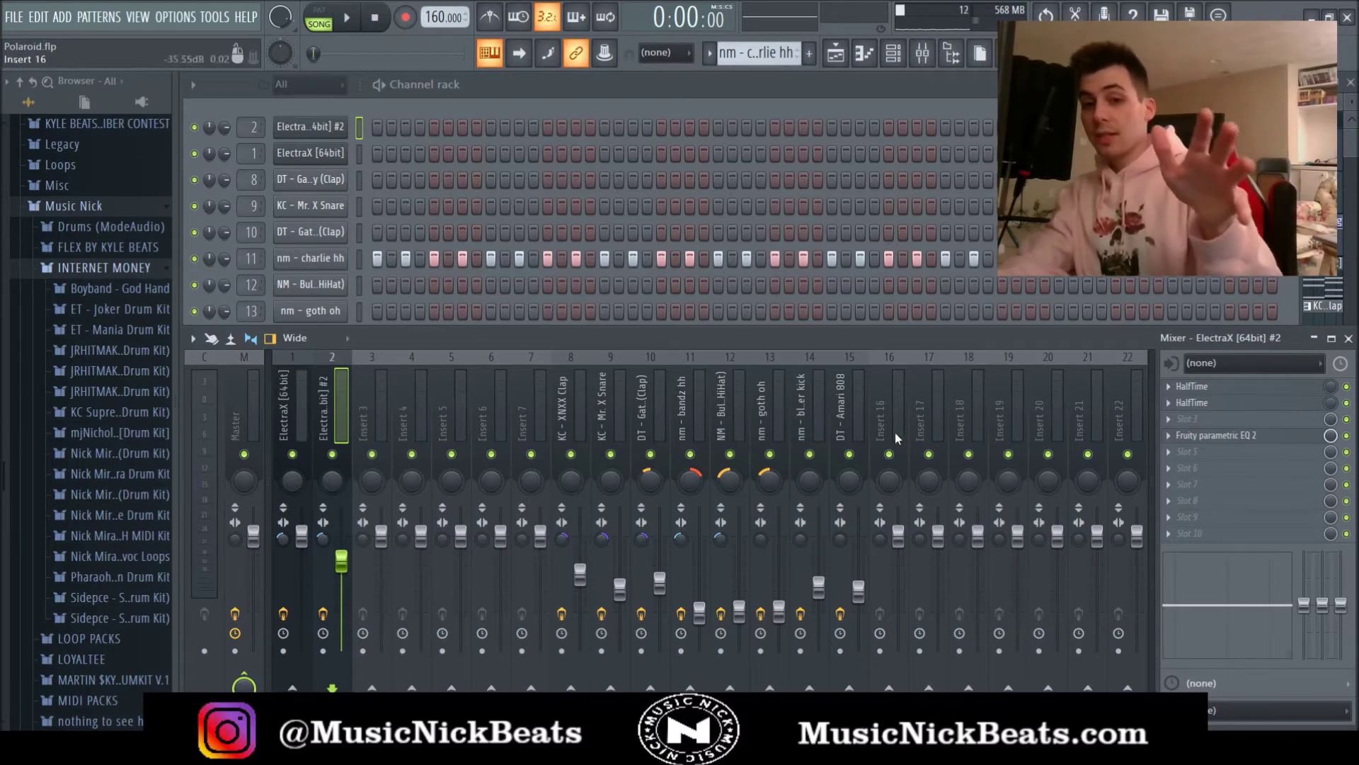
- Shift the DT - Amari 808 mixer track from insert 15 to insert 17 and return it to insert 15
left_click(839, 400)
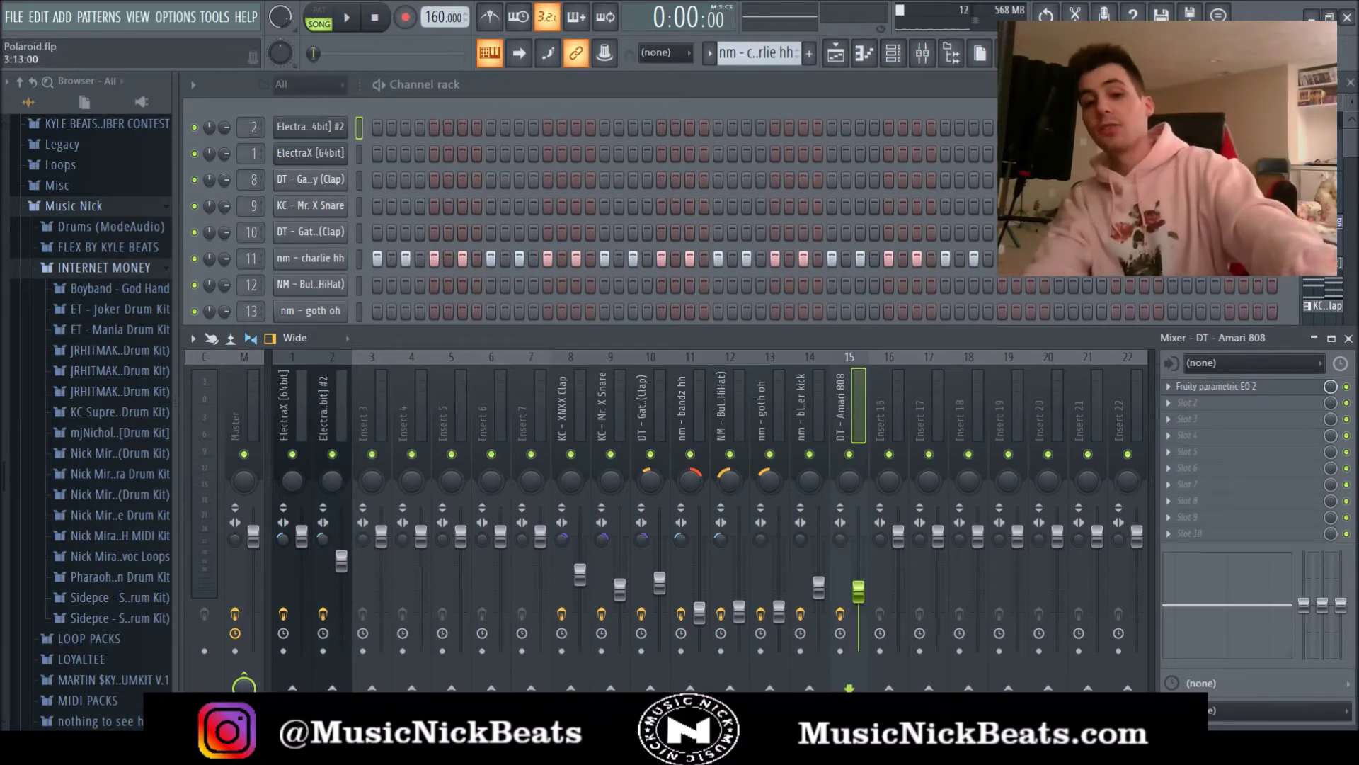
key("alt+Right")
key("alt+Right")
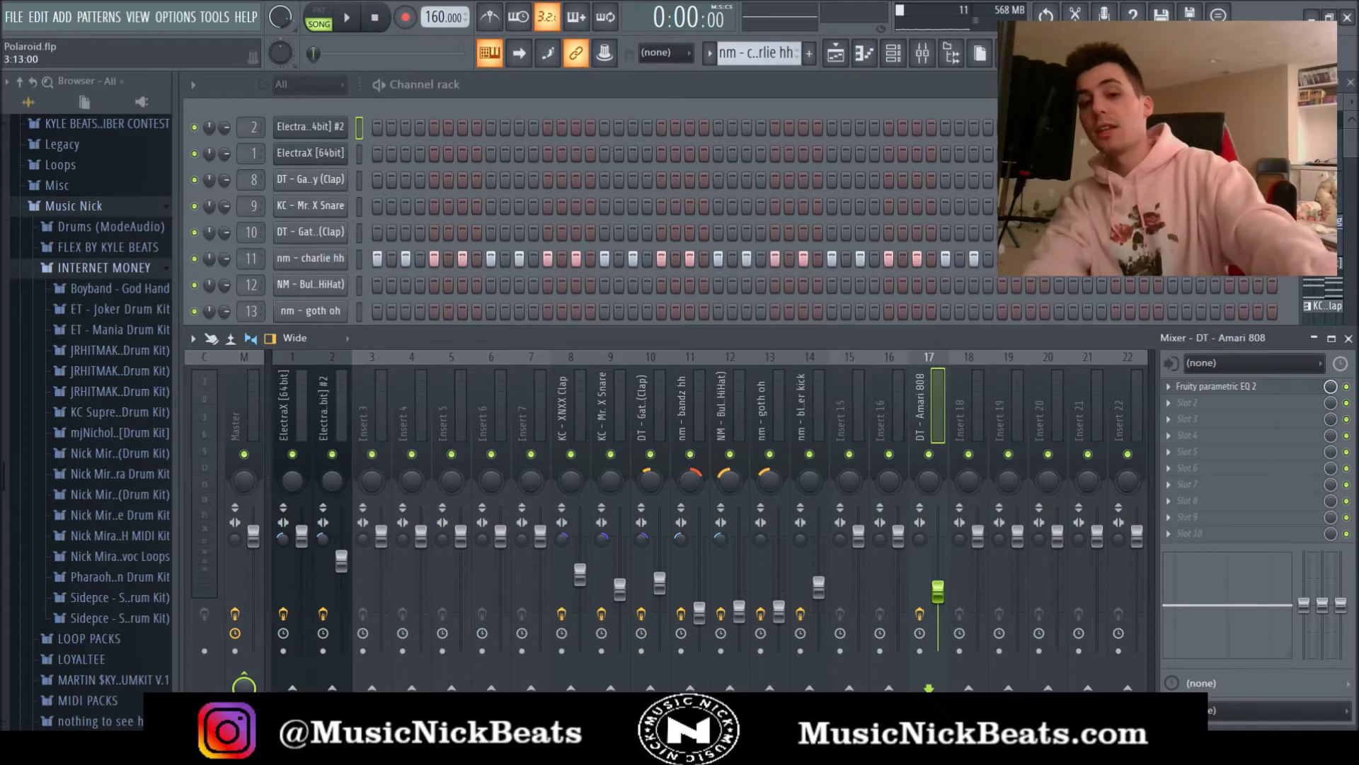
key("alt+Left")
key("alt+Left")
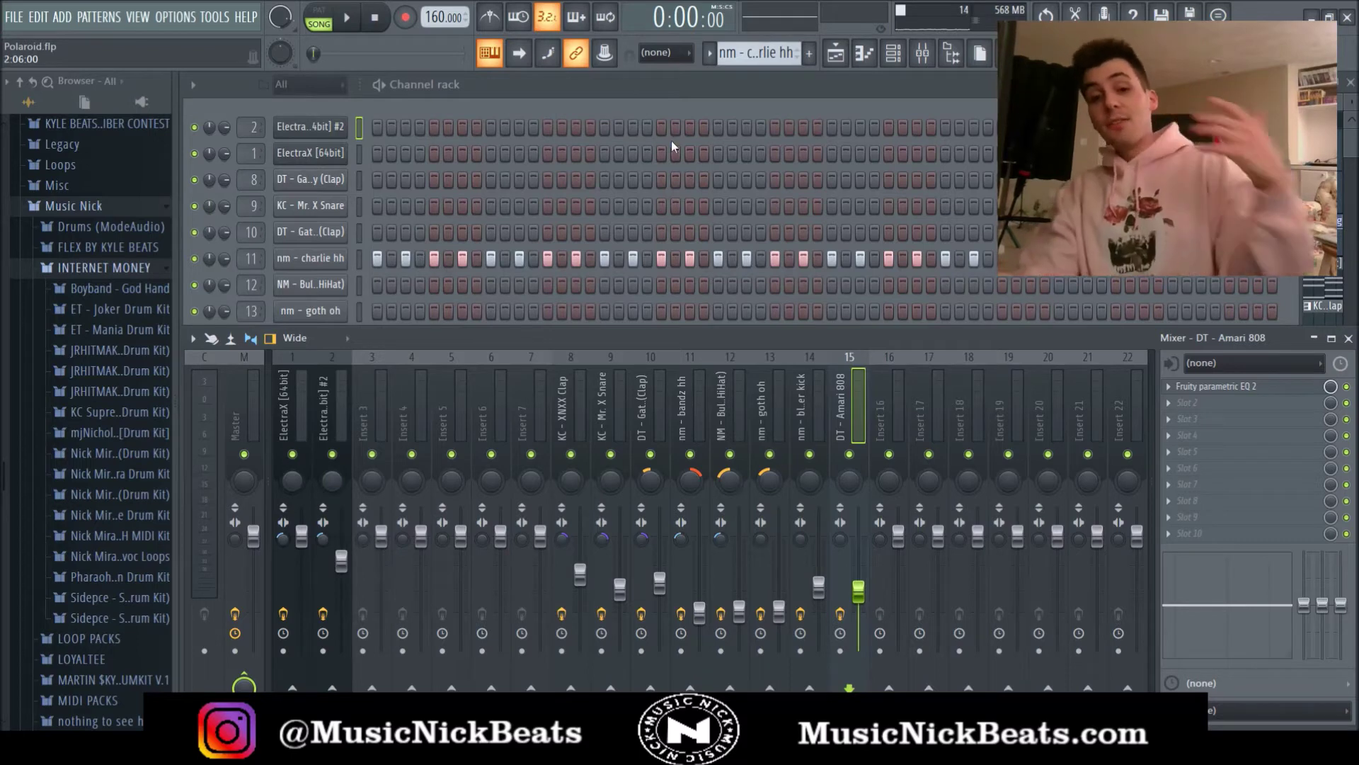
- Examine the Master effect chain and the low-cut EQ curves on the ElectraX and DT - Amari 808 inserts
left_click(236, 414)
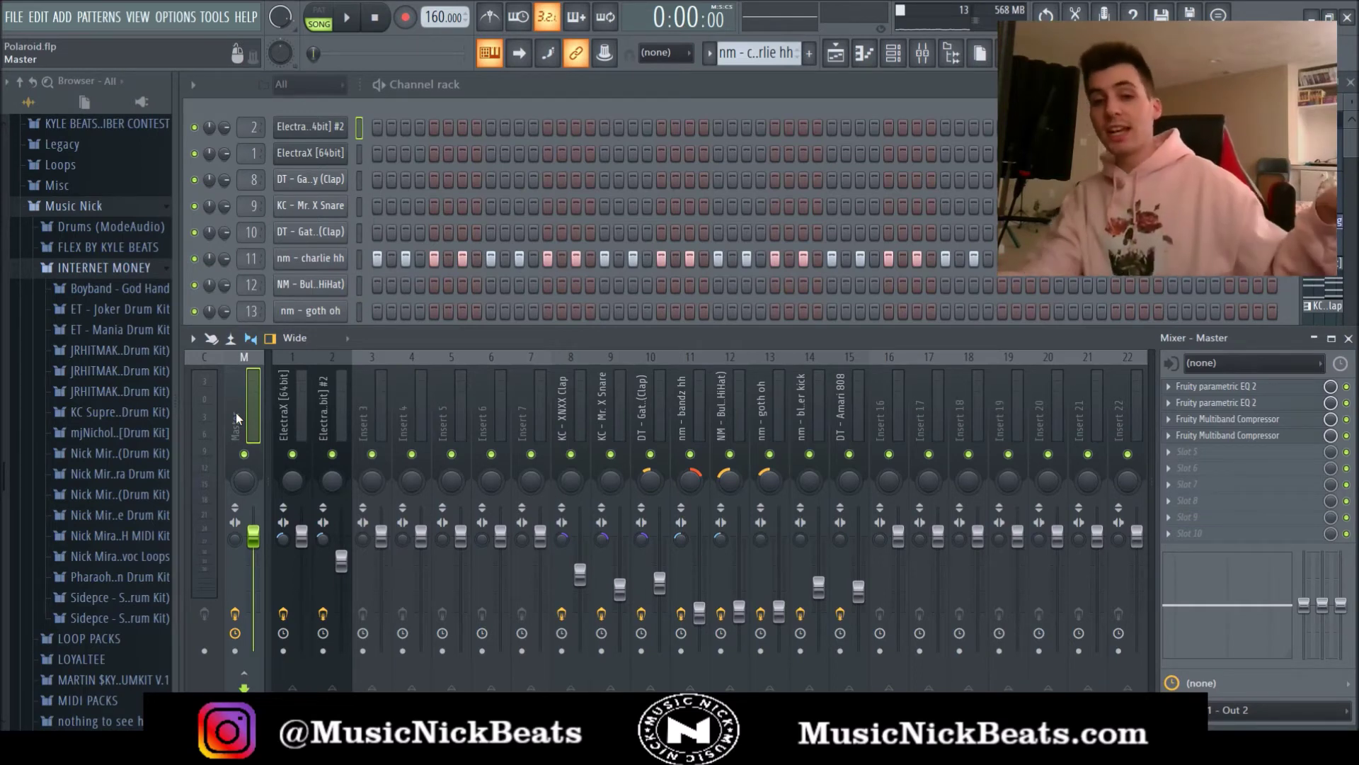
left_click(296, 402)
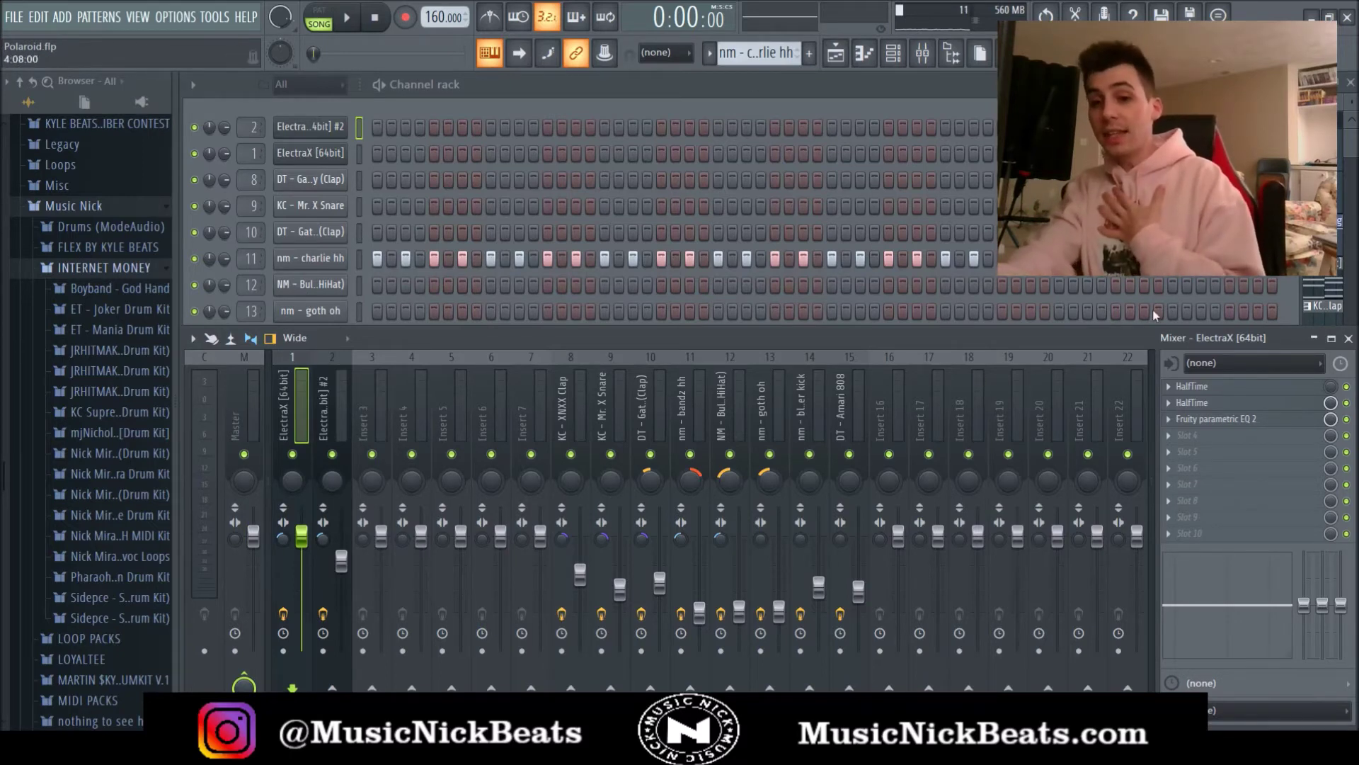
left_click(1205, 419)
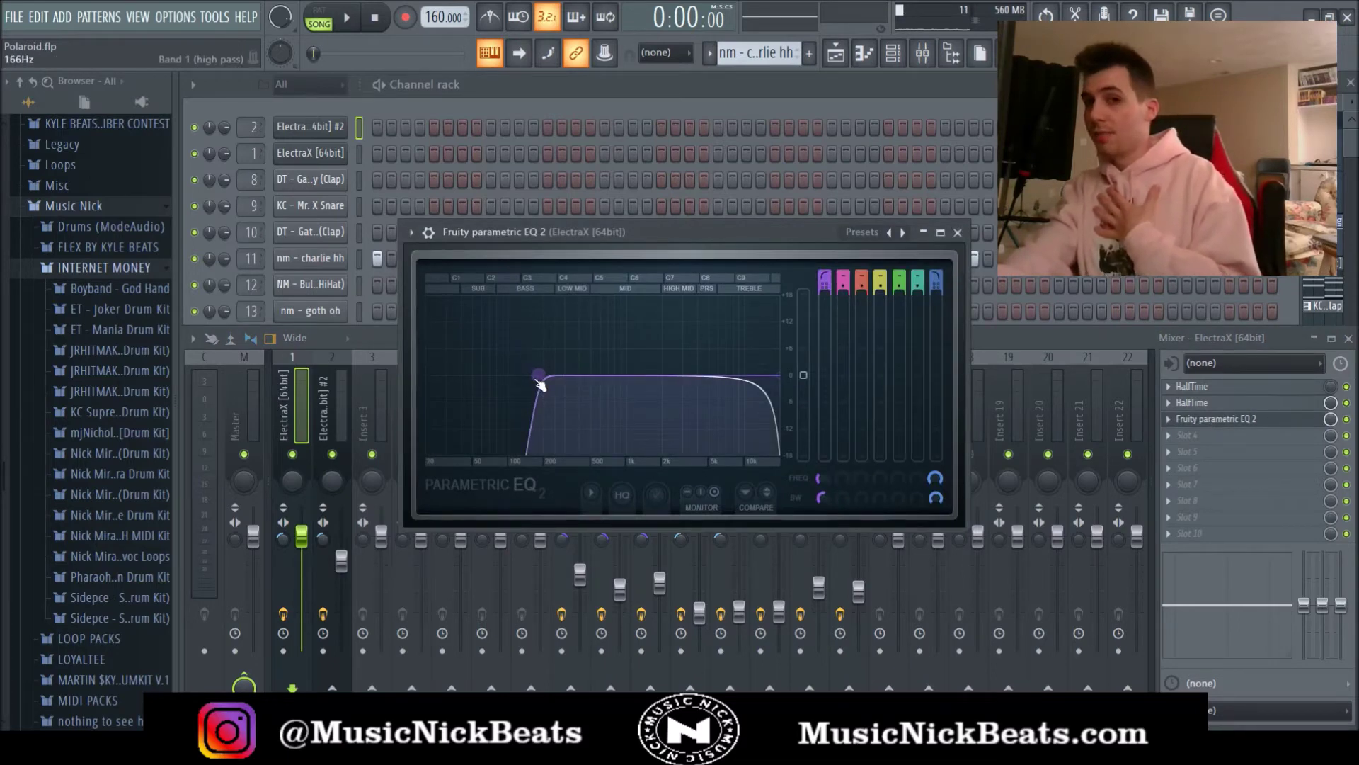
mouse_move(540, 385)
left_mouse_down()
mouse_move(556, 388)
mouse_move(531, 402)
left_mouse_up()
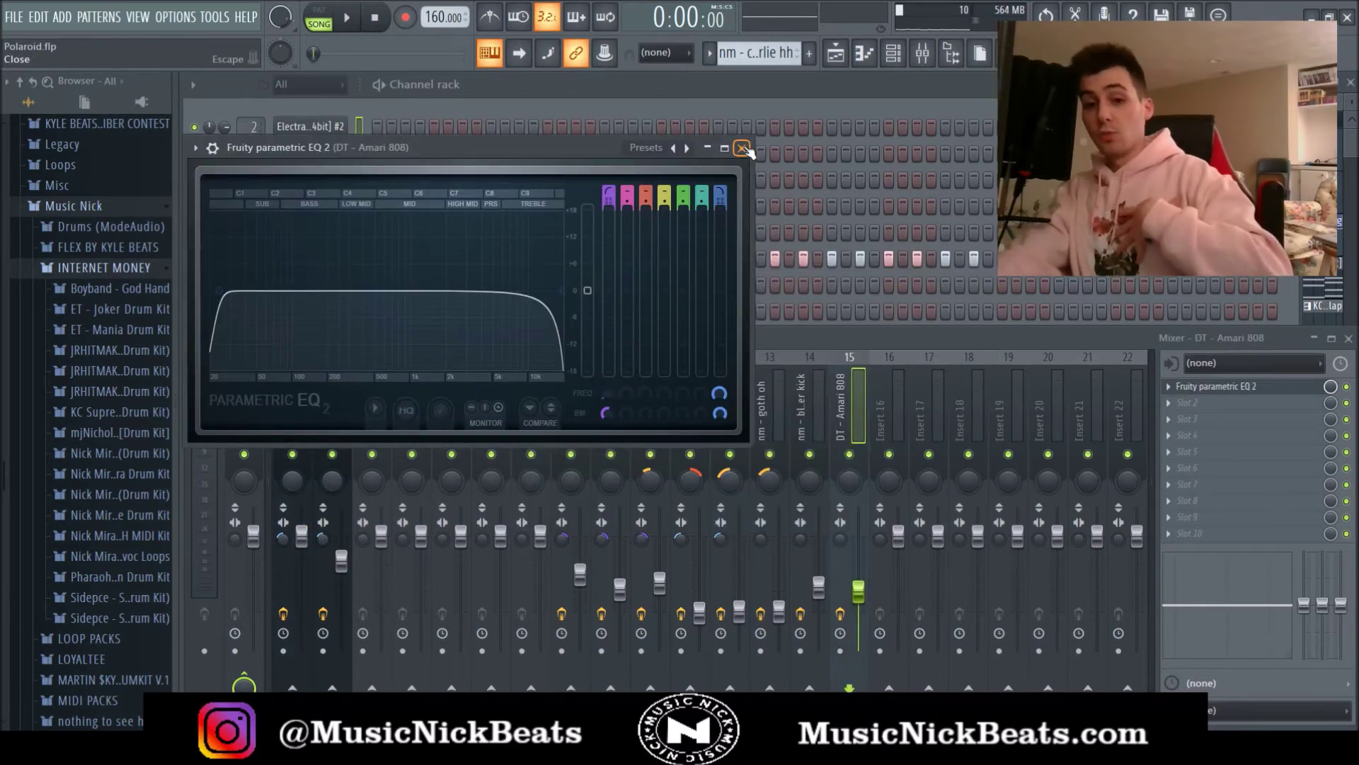
left_click(746, 148)
- Inspect the channel settings of the blackpanther kick and the DT - Amari 808, including cut groups and volume
left_click(678, 83)
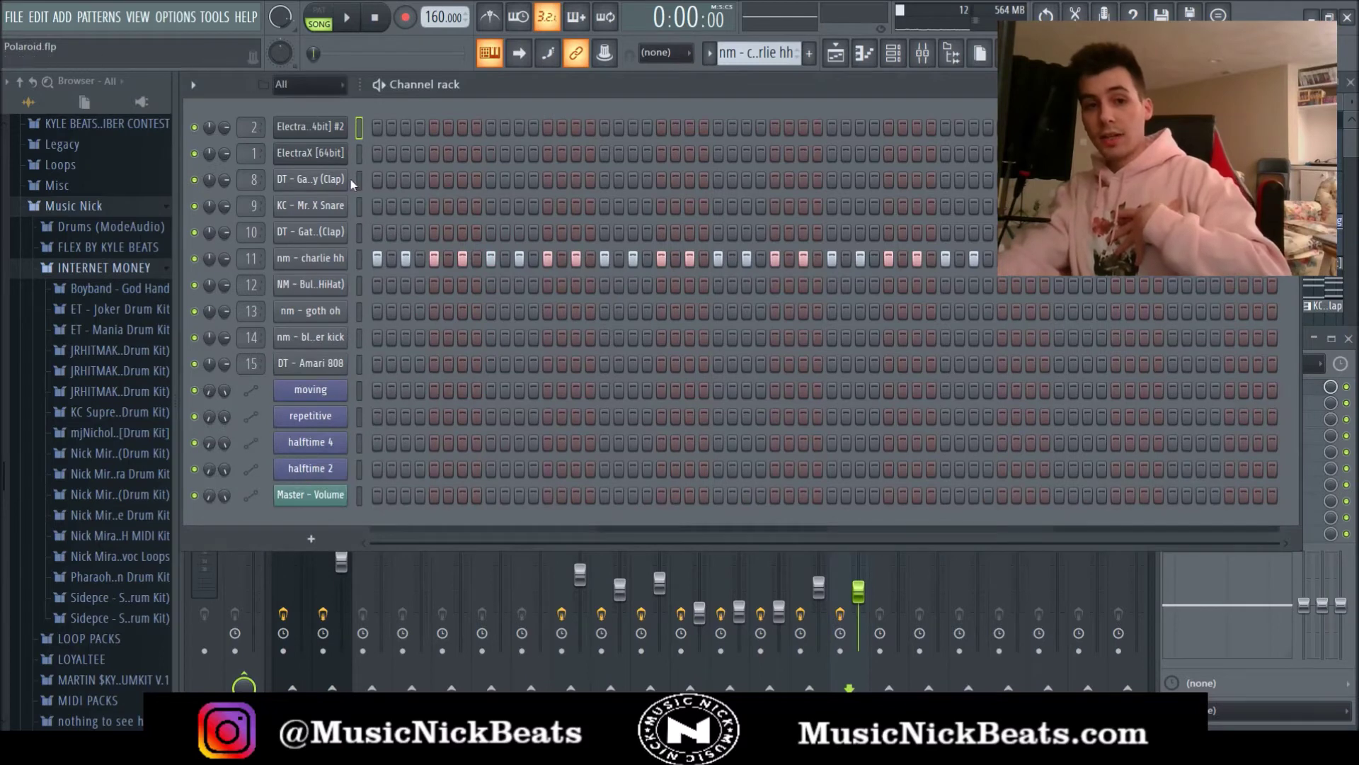
left_click(331, 339)
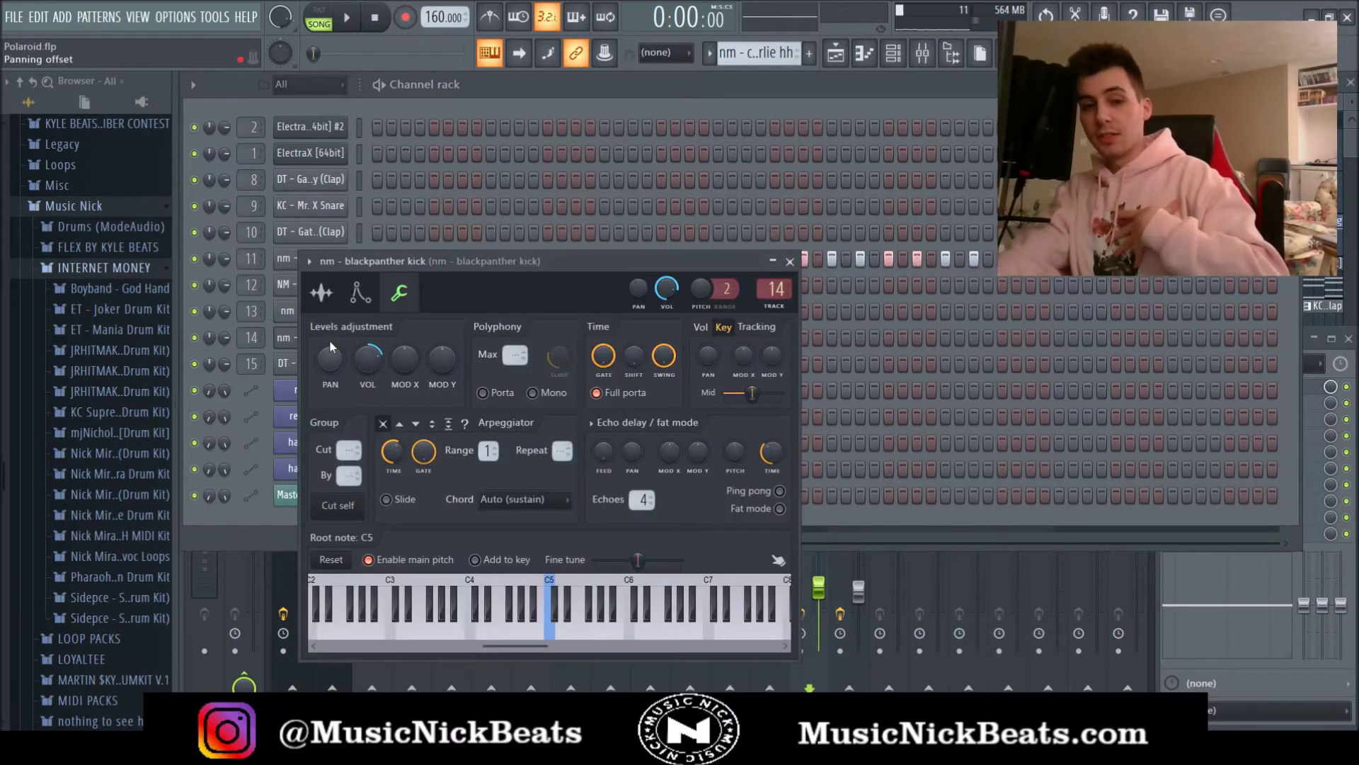
left_click_drag(481, 266, 485, 225)
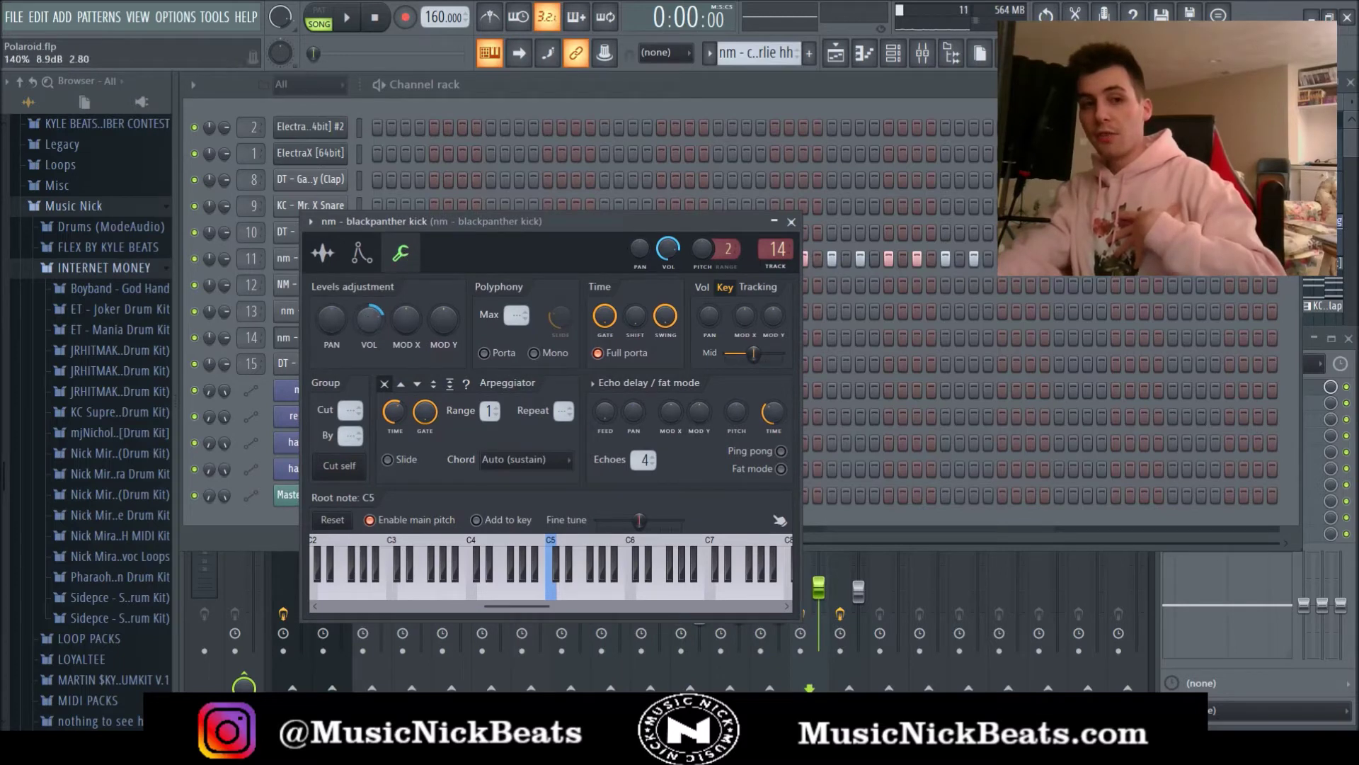
left_click(791, 222)
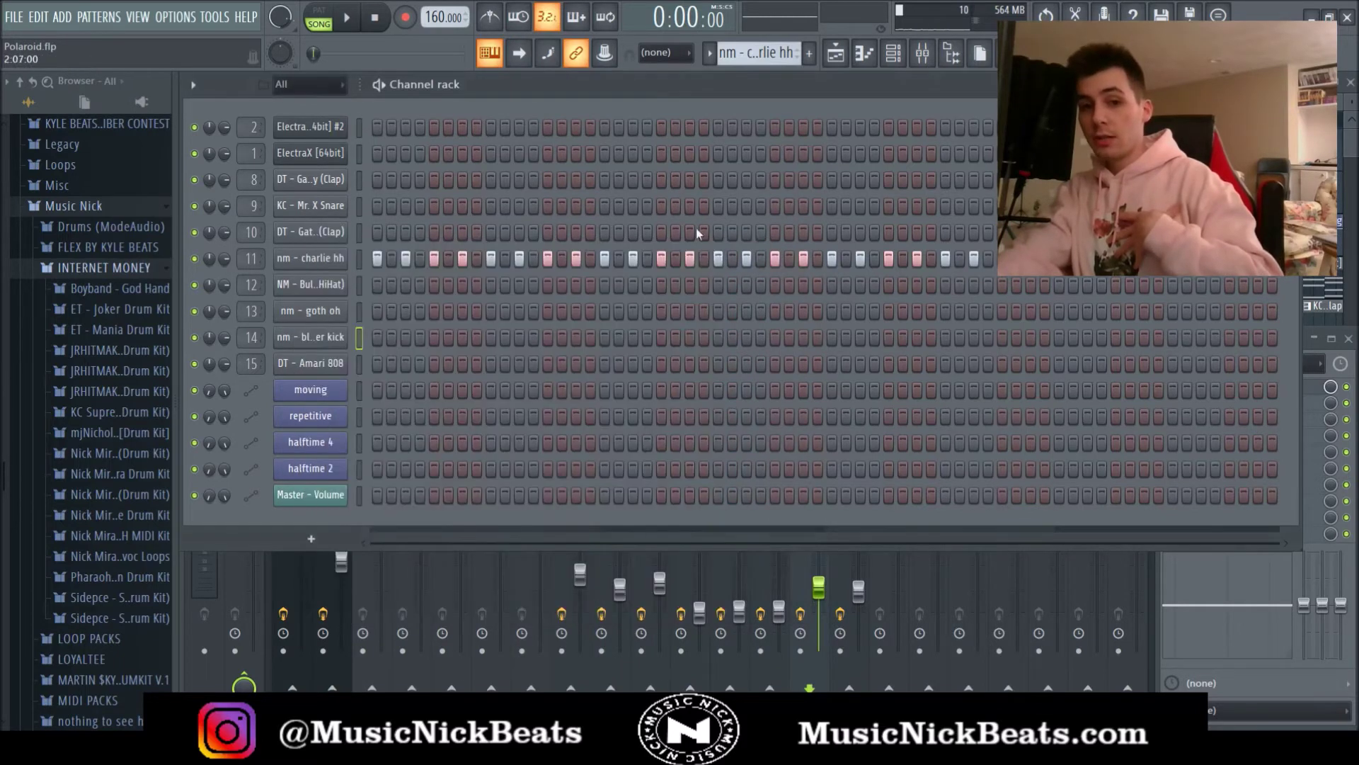
left_click(329, 356)
left_click(422, 314)
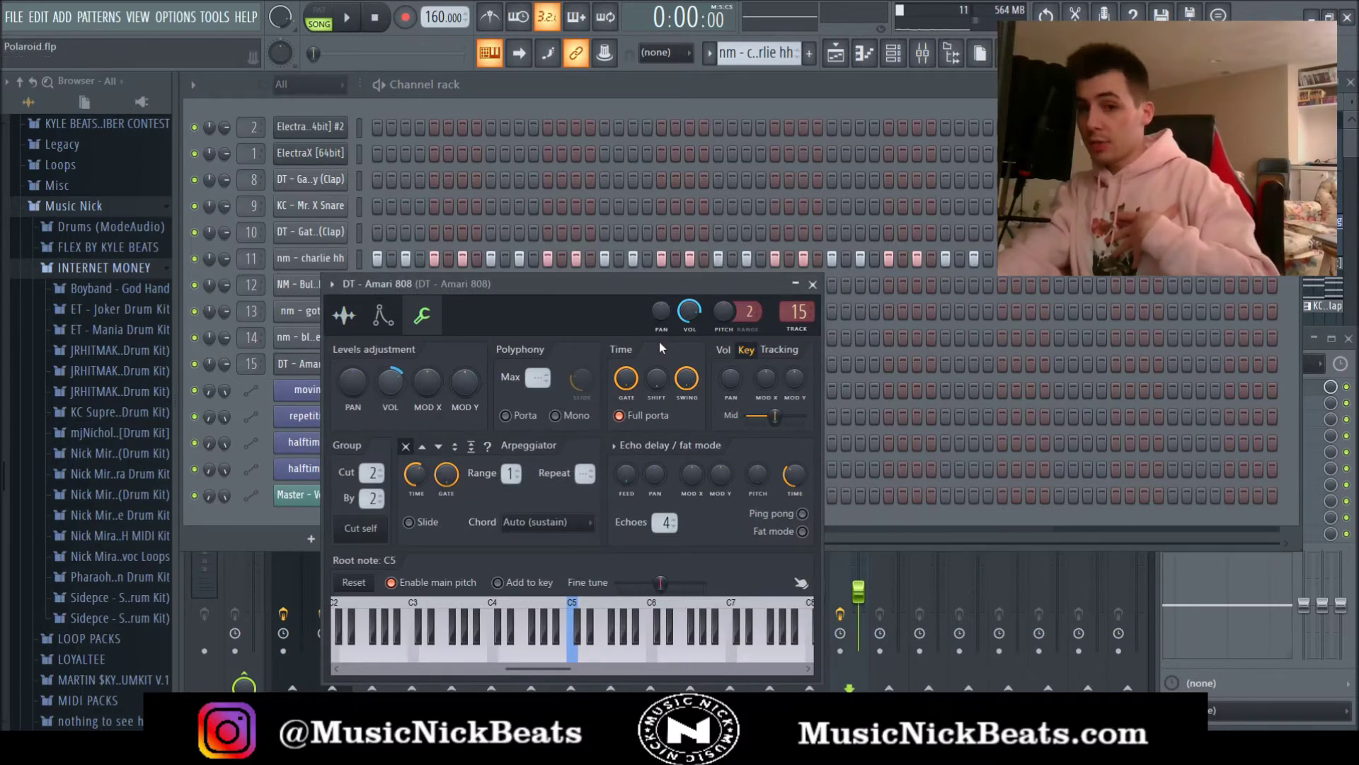
left_click(811, 284)
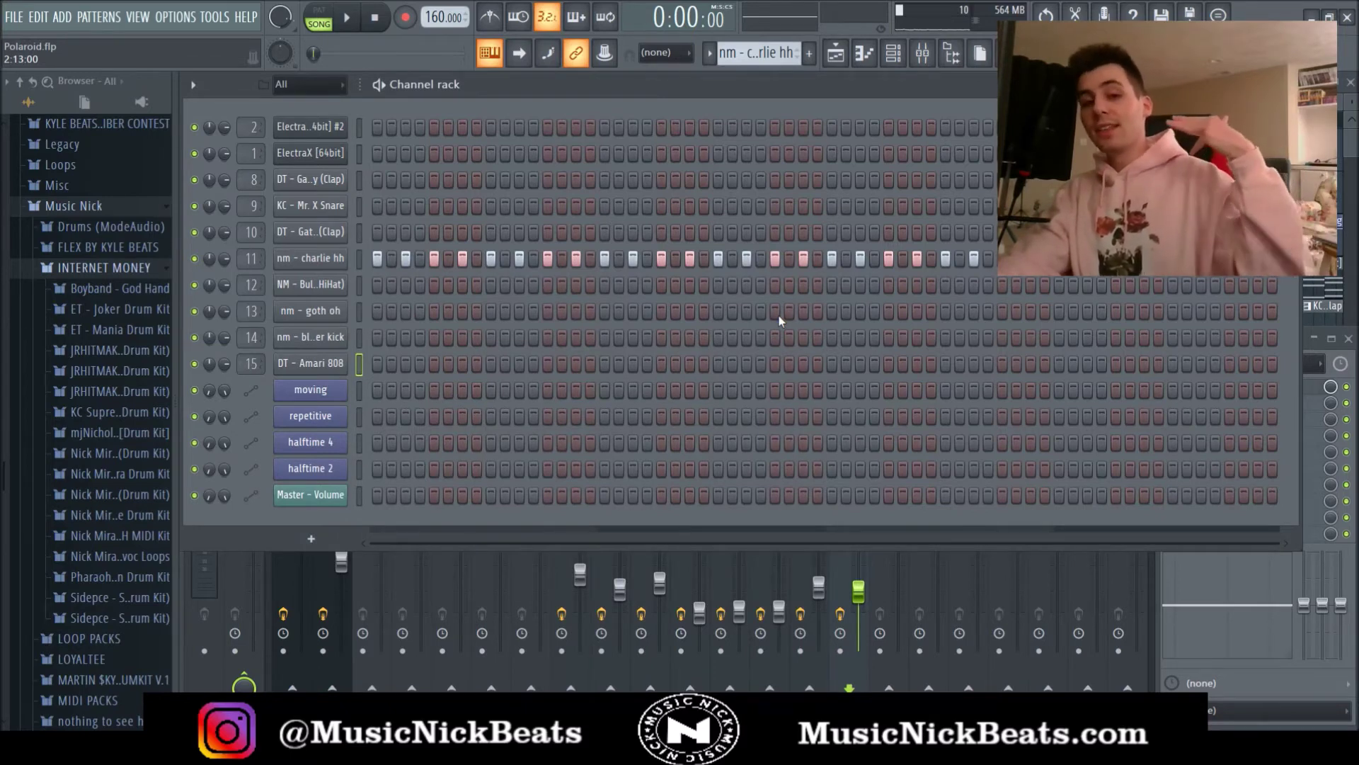
- Show the mixer and add a Fruity parametric EQ 2 to effect slot 1 of the Master track
key("F9")
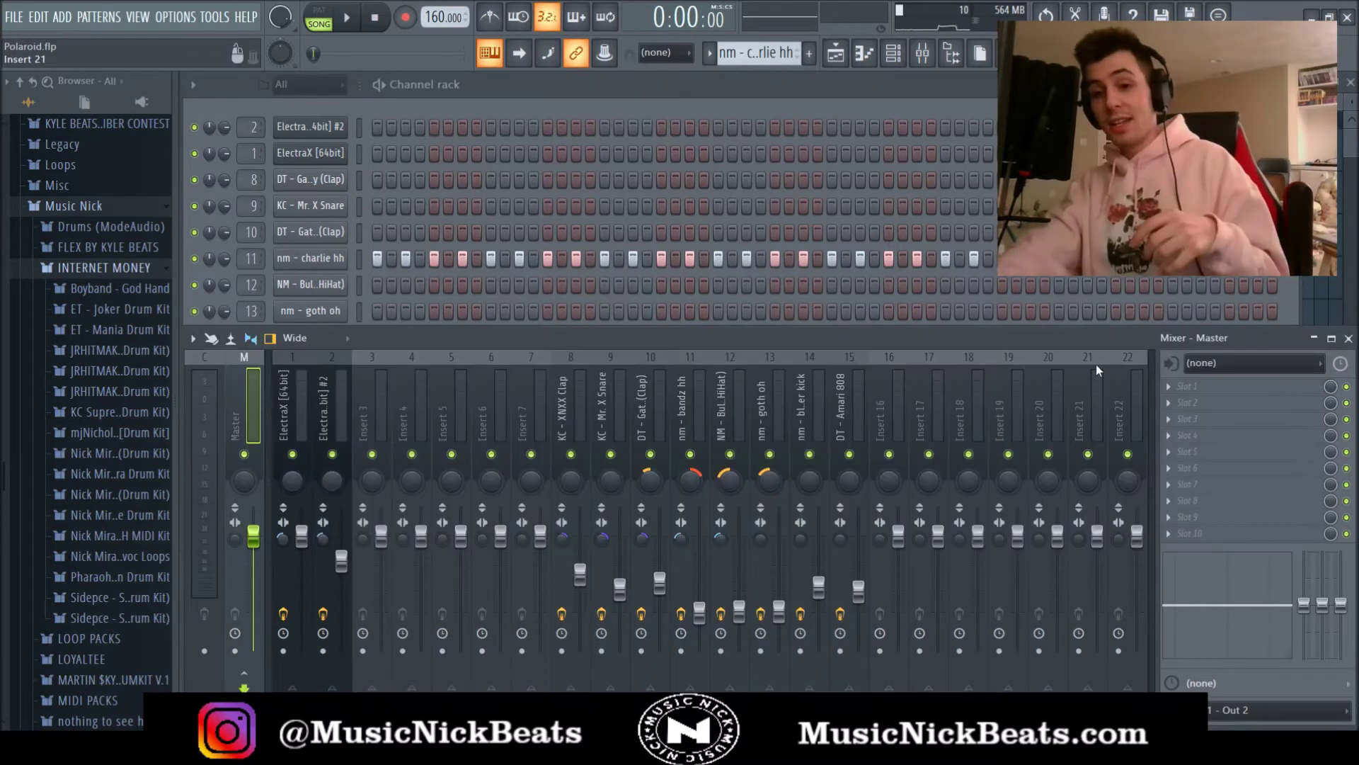
left_click(1170, 389)
left_click(979, 559)
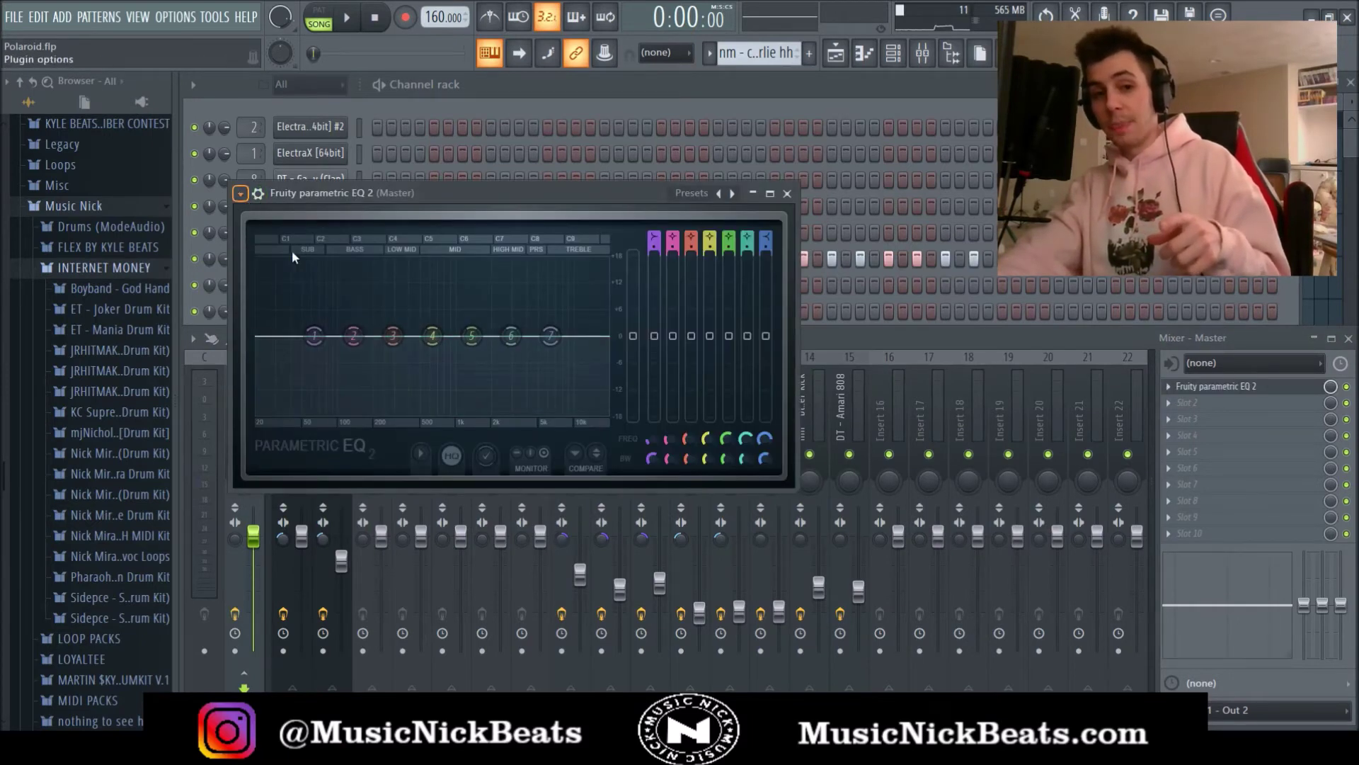
left_click(786, 193)
- Add a second Fruity parametric EQ 2 to Master slot 2 with the 30Hz + 18kHz cut preset
left_click(1175, 402)
left_click(990, 558)
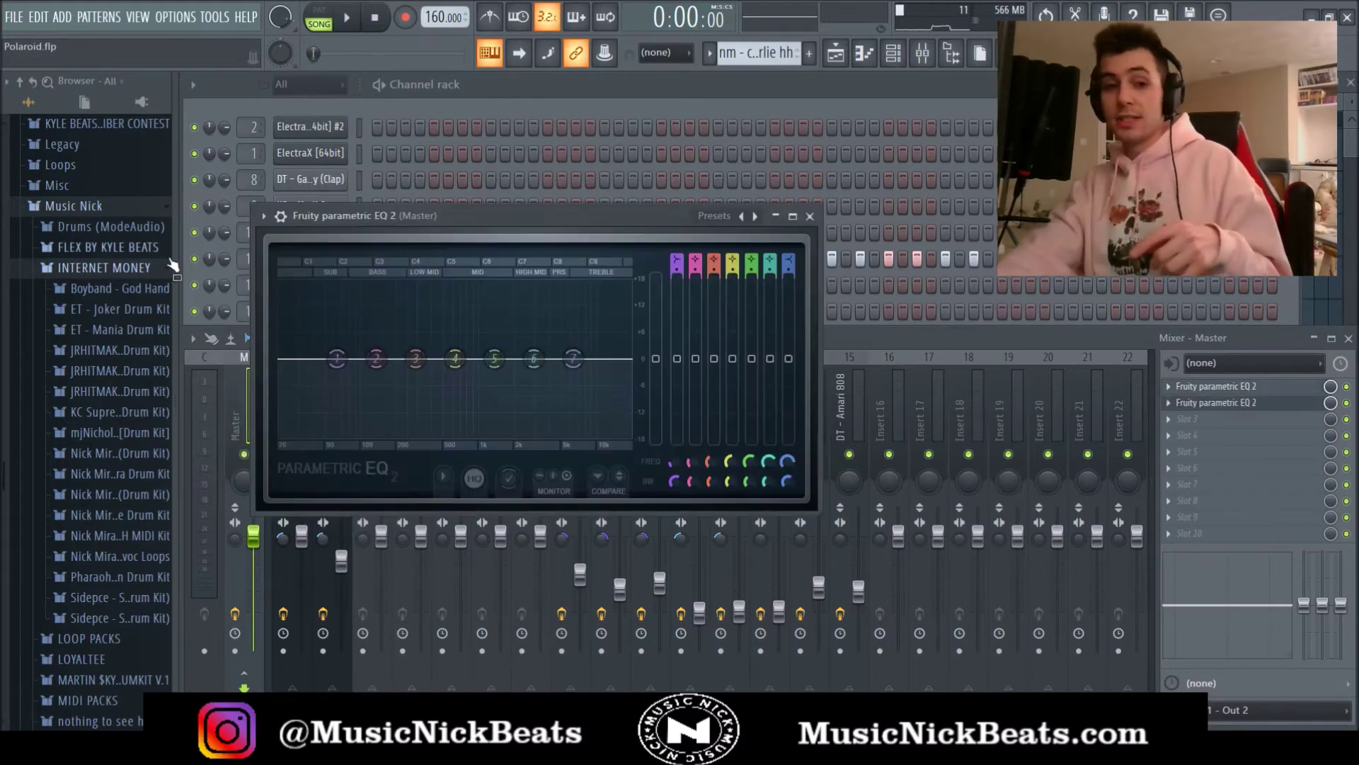
left_click(503, 336)
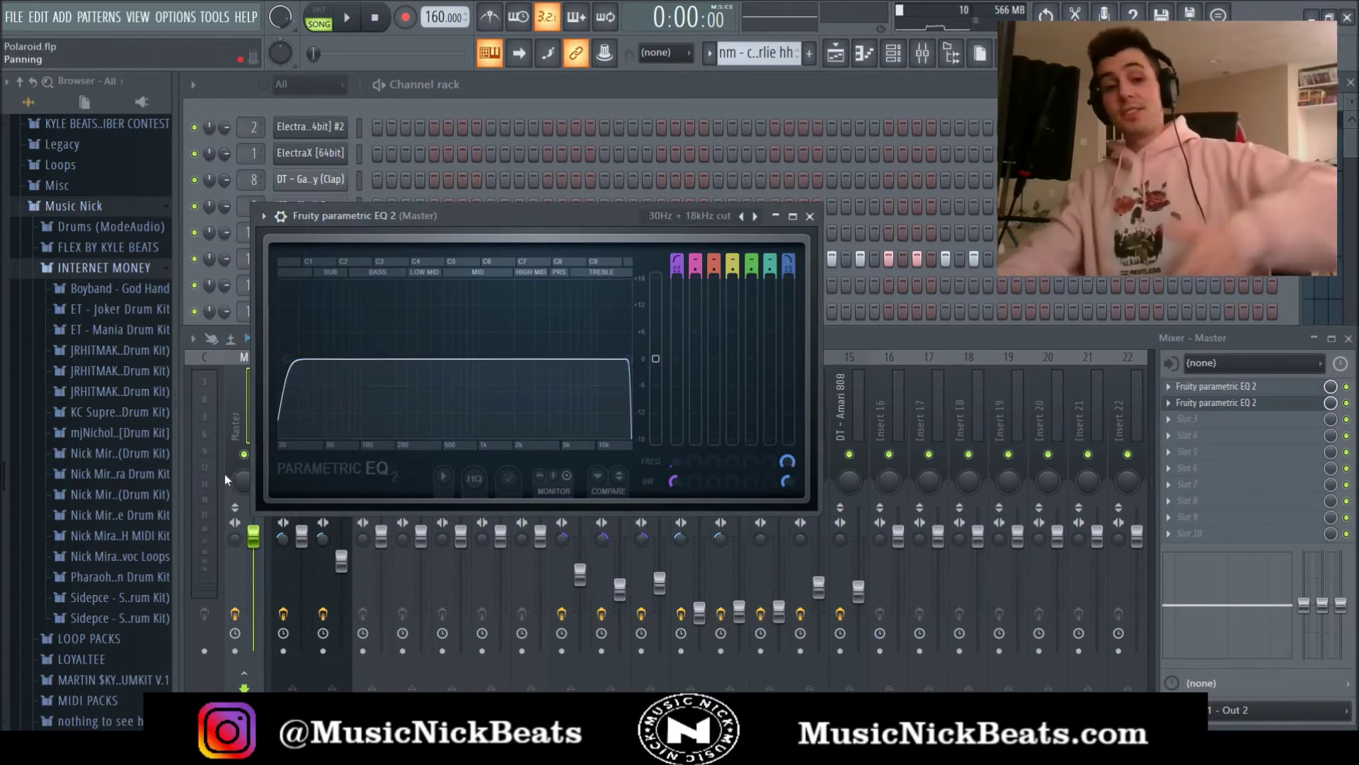
left_click(809, 216)
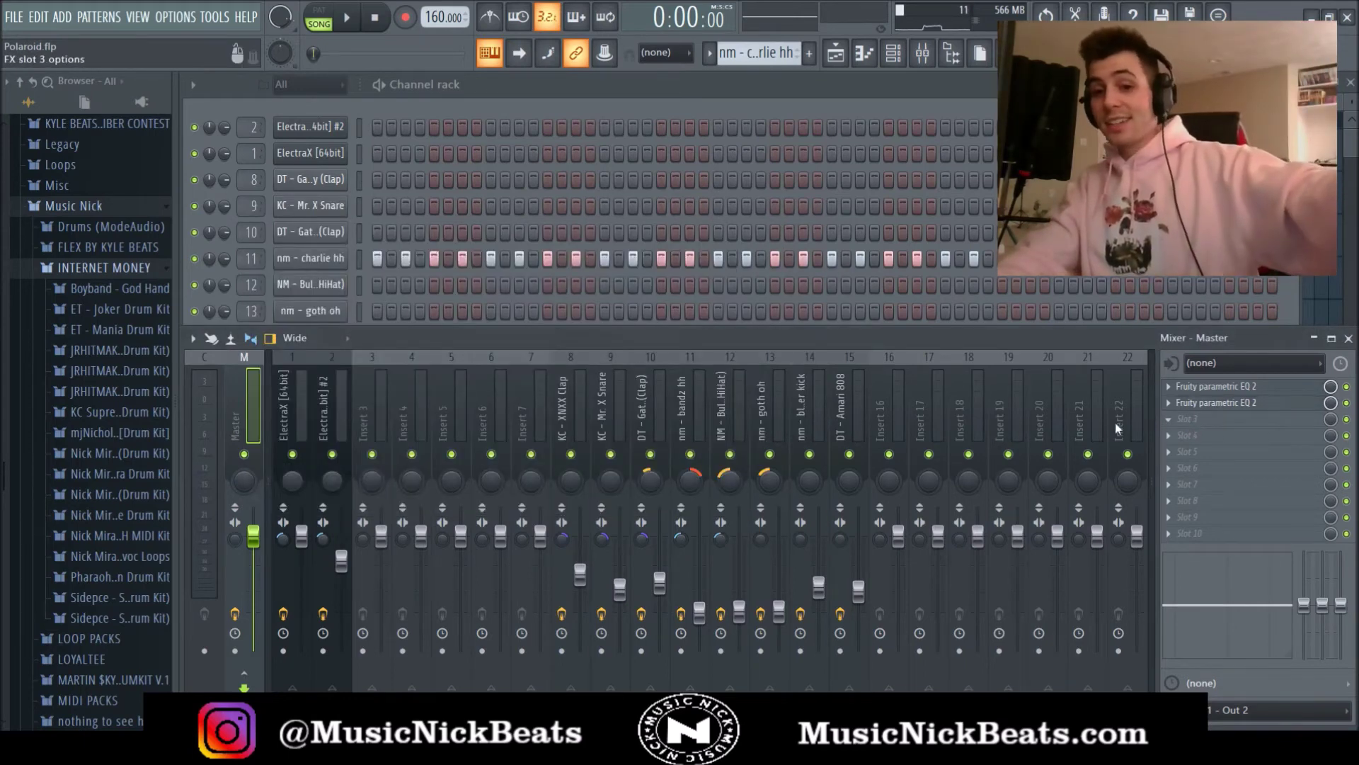
- Add a Fruity Multiband Compressor to Master slot 3 with the Mastering 2.4dB preset, limiter off and gain at 2.0 dB
left_click(999, 473)
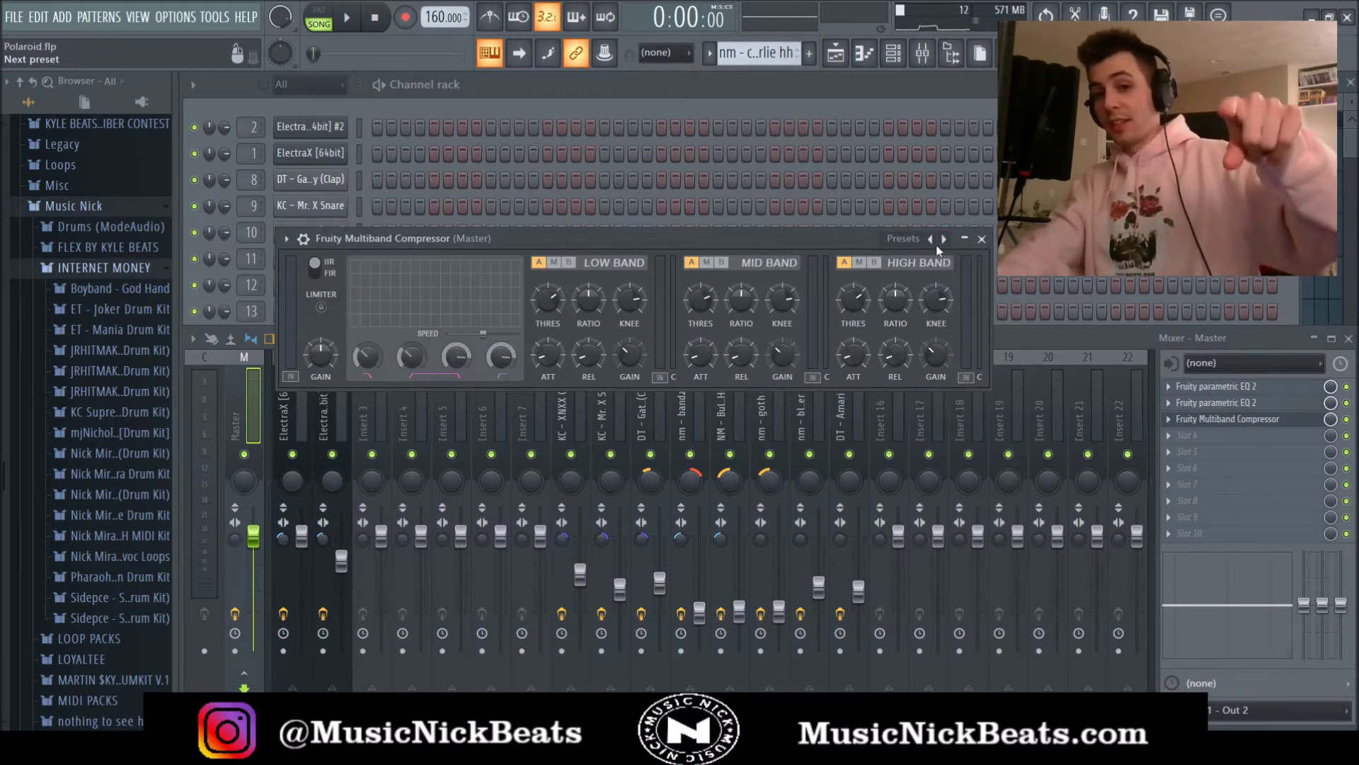
left_click(987, 426)
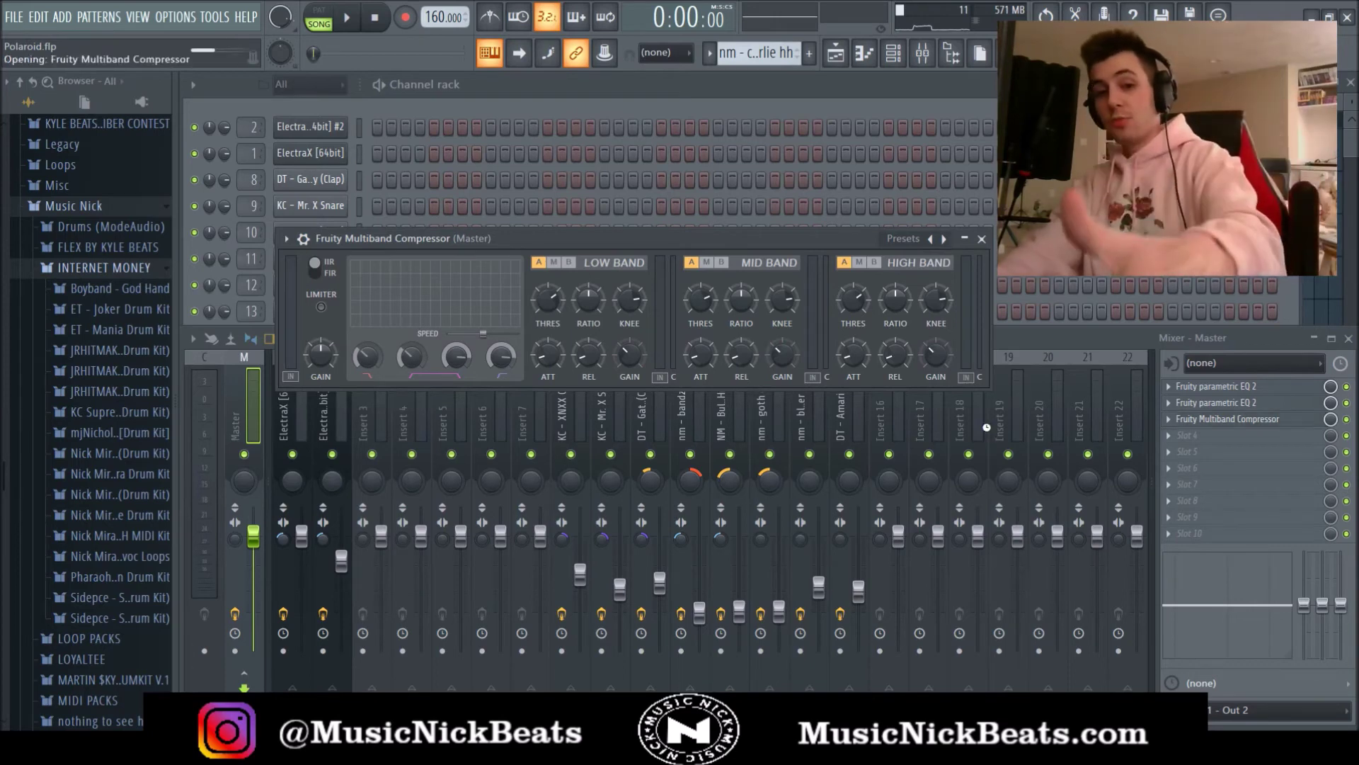
left_click(320, 306)
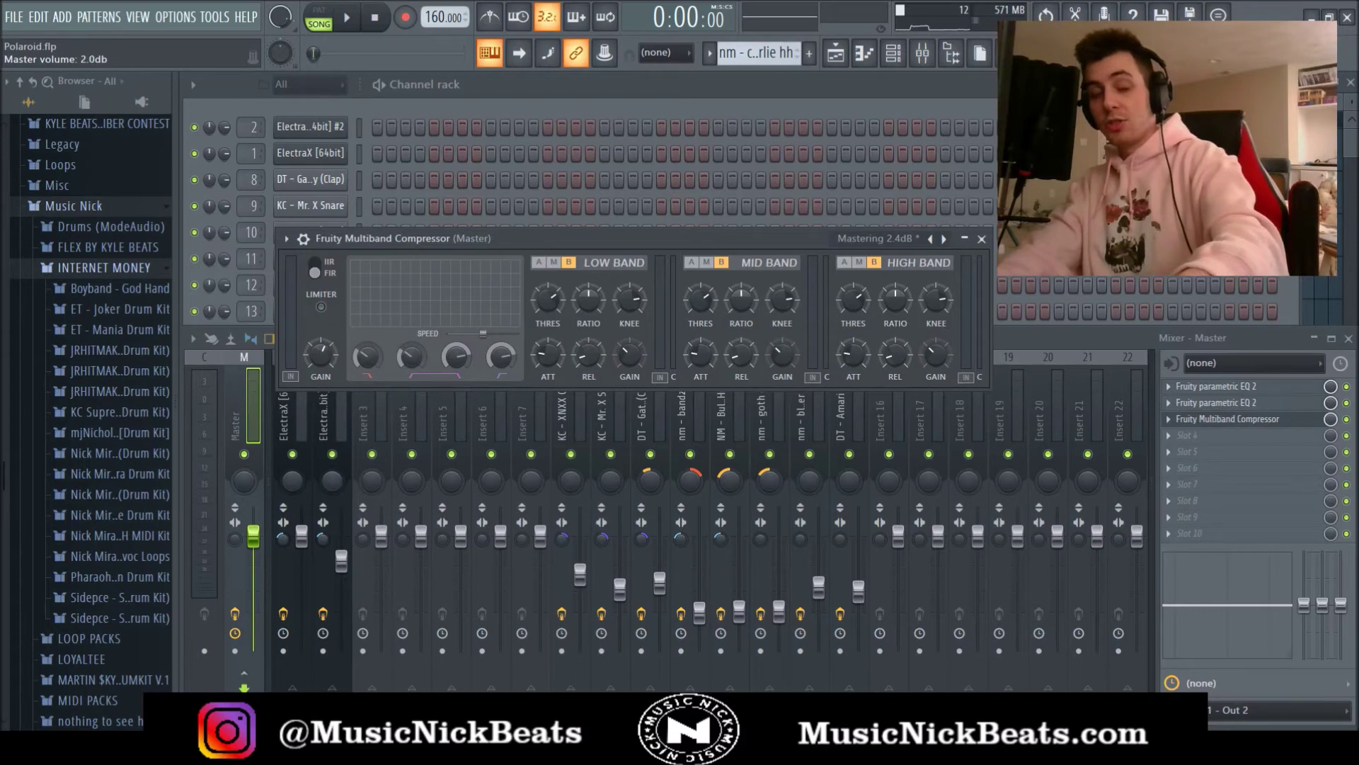
left_click(981, 239)
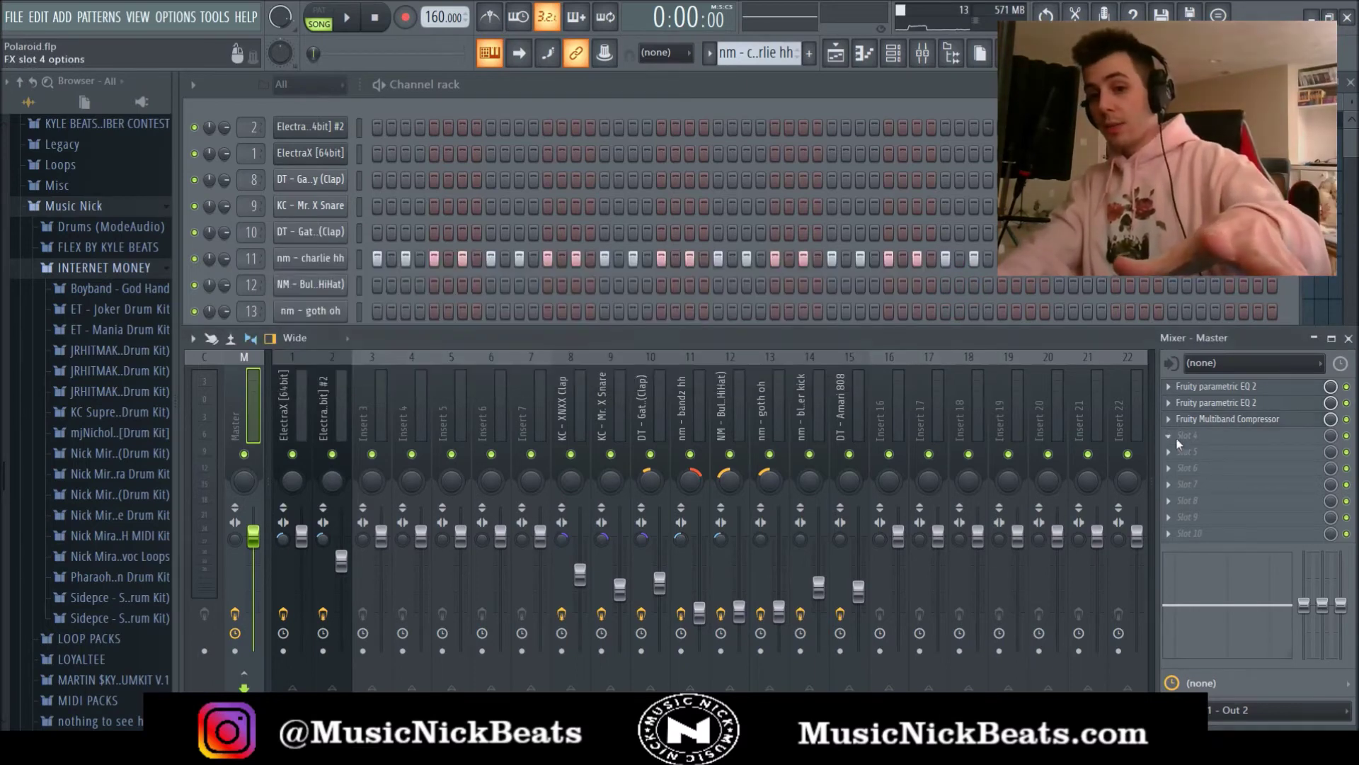
- Add a second Fruity Multiband Compressor to Master slot 4 with the Mastering 2.4dB preset, keeping its limiter on
left_click(1003, 474)
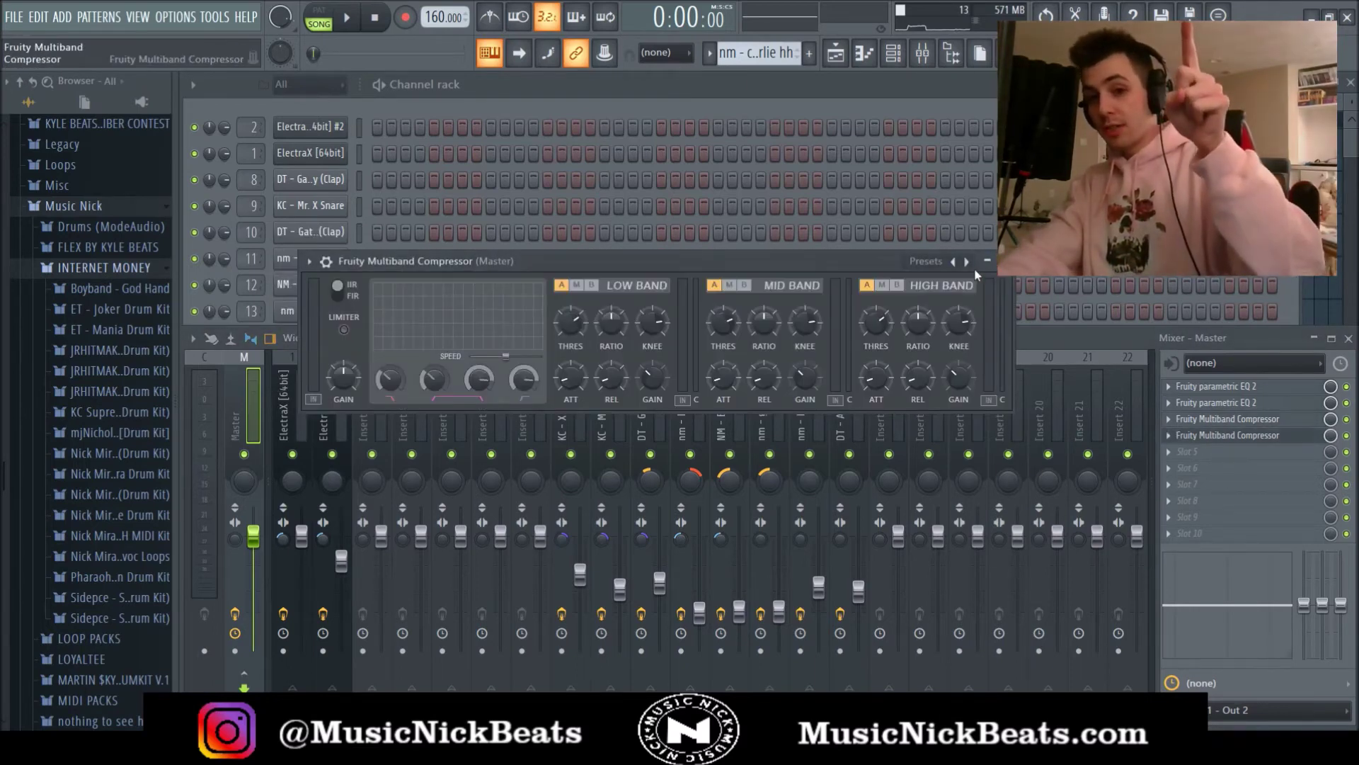
left_click(1015, 419)
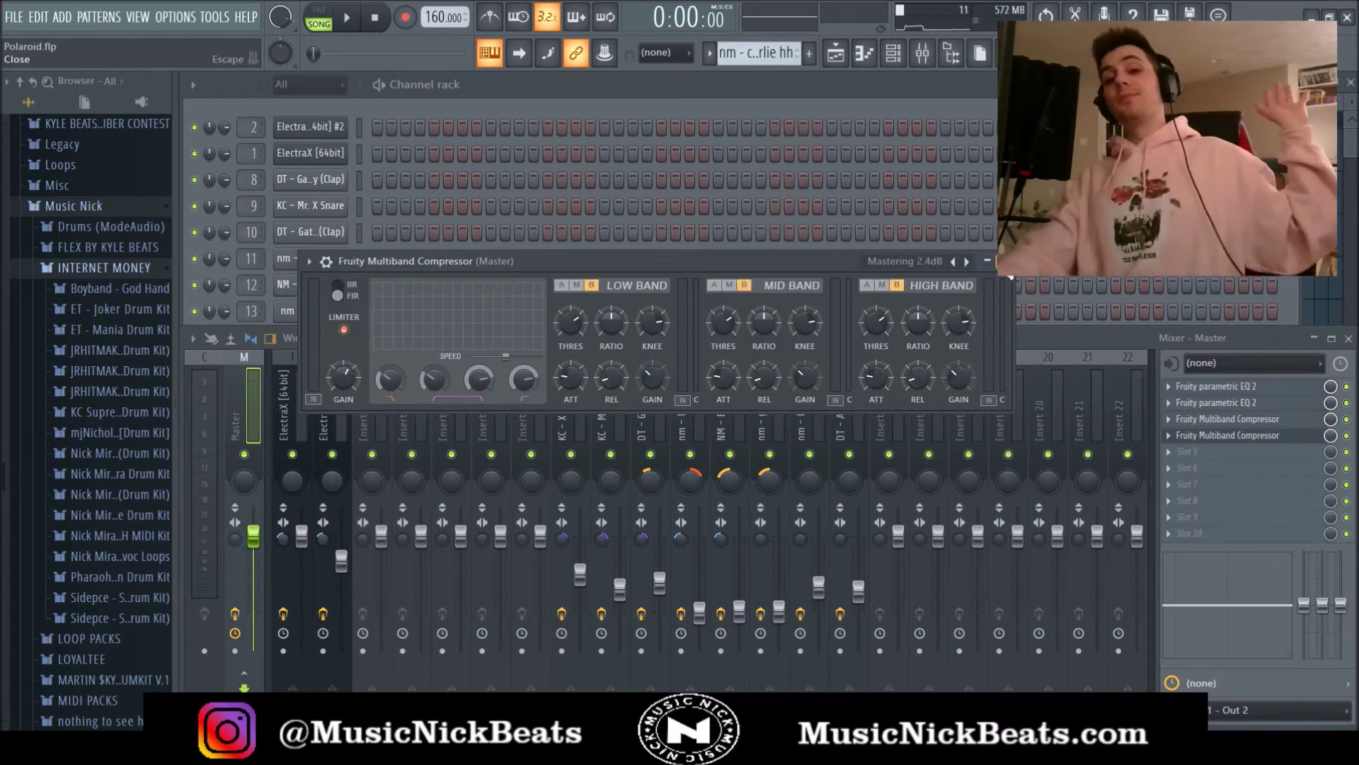
left_click(1005, 264)
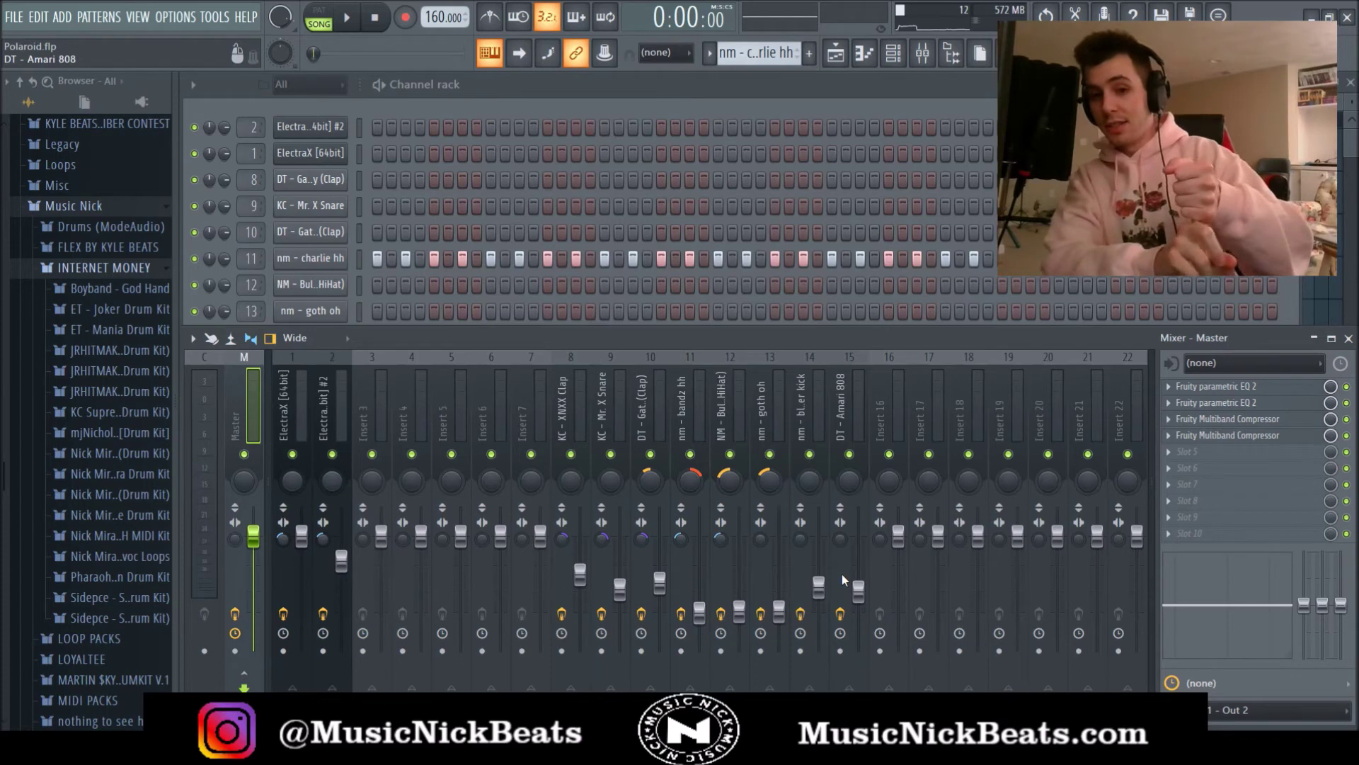
- Compare the effect chains on the clap, Bully hi-hat, Master, Amari 808 and blackpanther kick mixer tracks
left_click(563, 403)
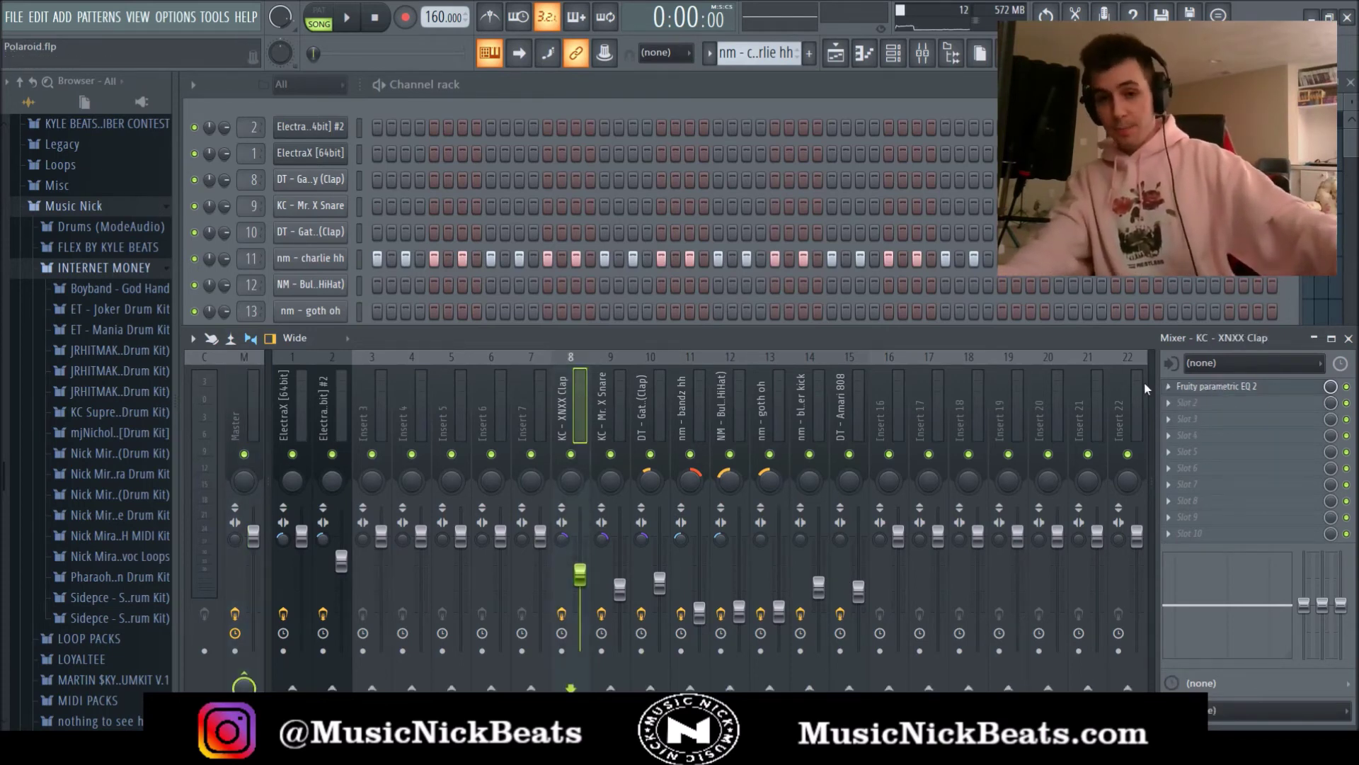
left_click(739, 396)
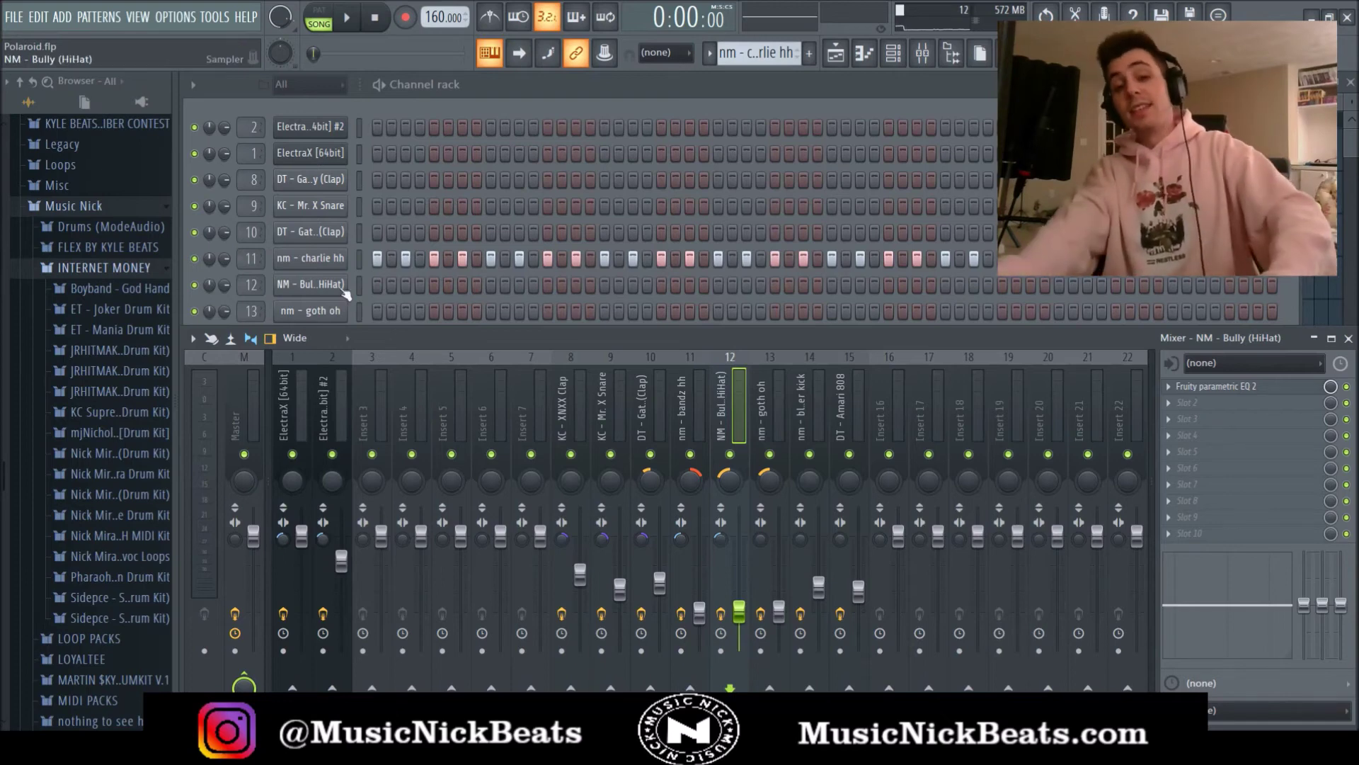
left_click(259, 413)
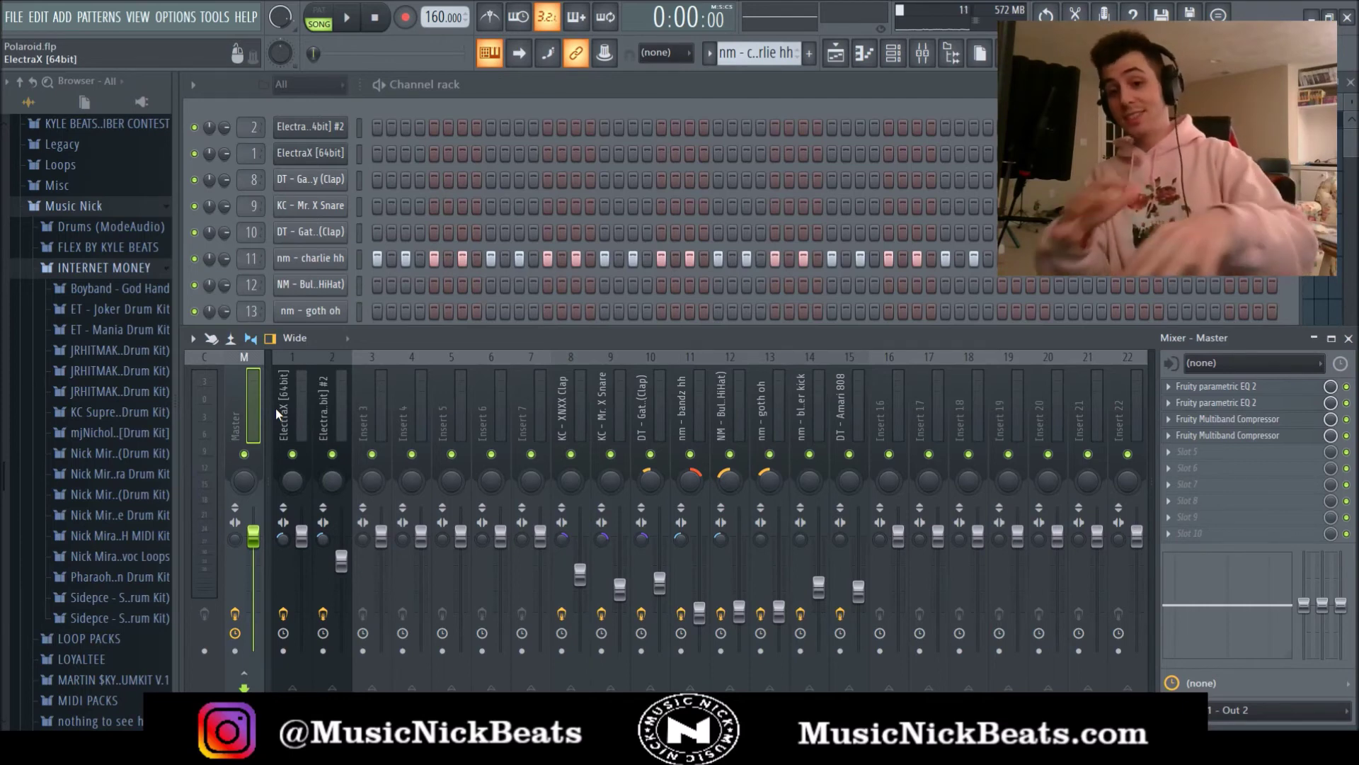
left_click(856, 409)
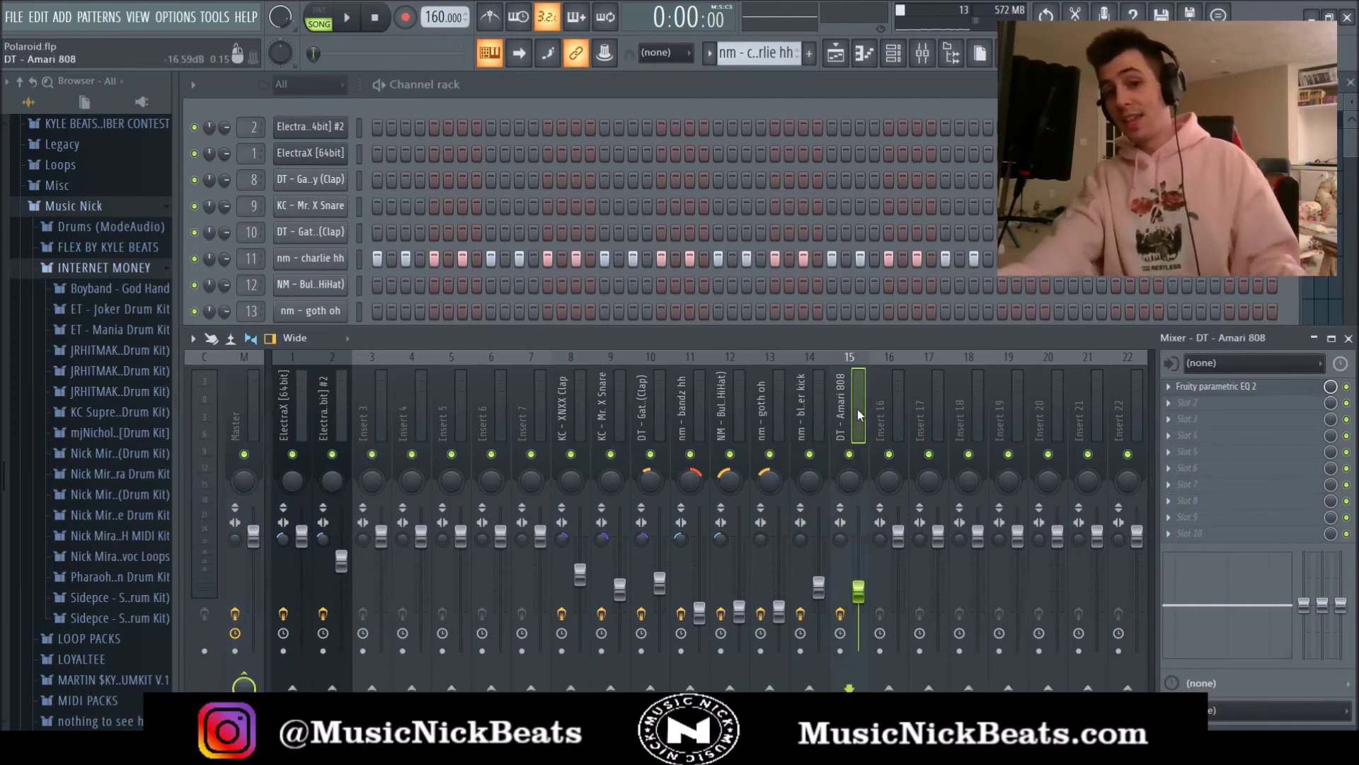
left_click(814, 411)
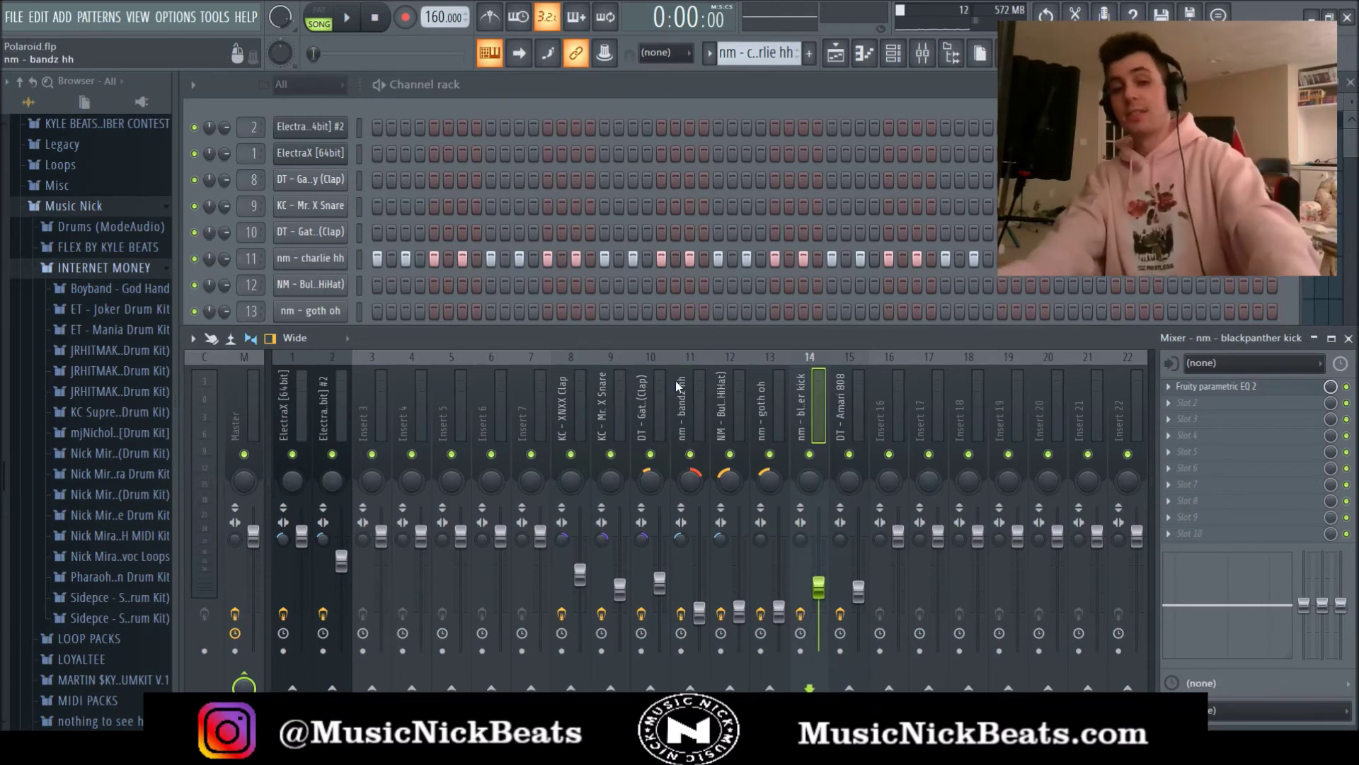
- Play back the mixed song to hear it with the mixer levels and playlist arrangement in view, and stop playback
key("space")
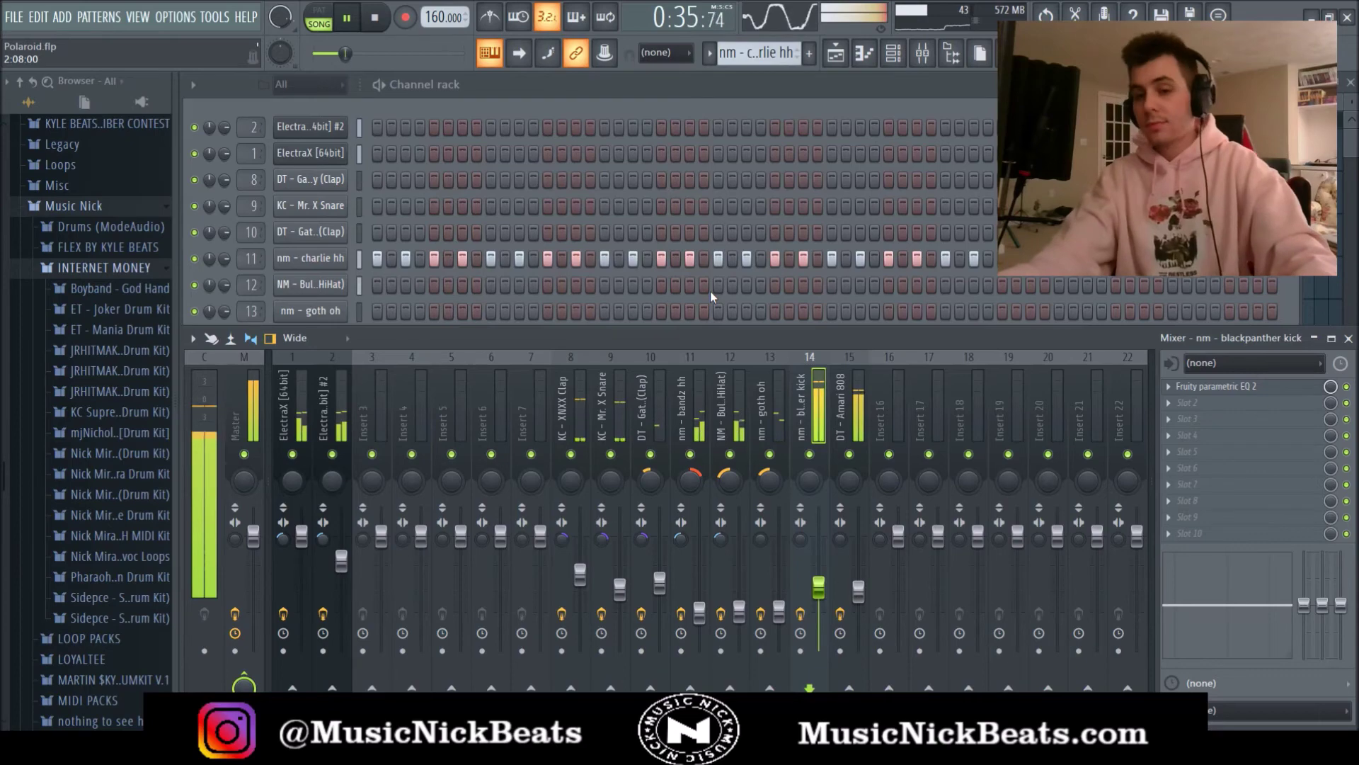
key("F5")
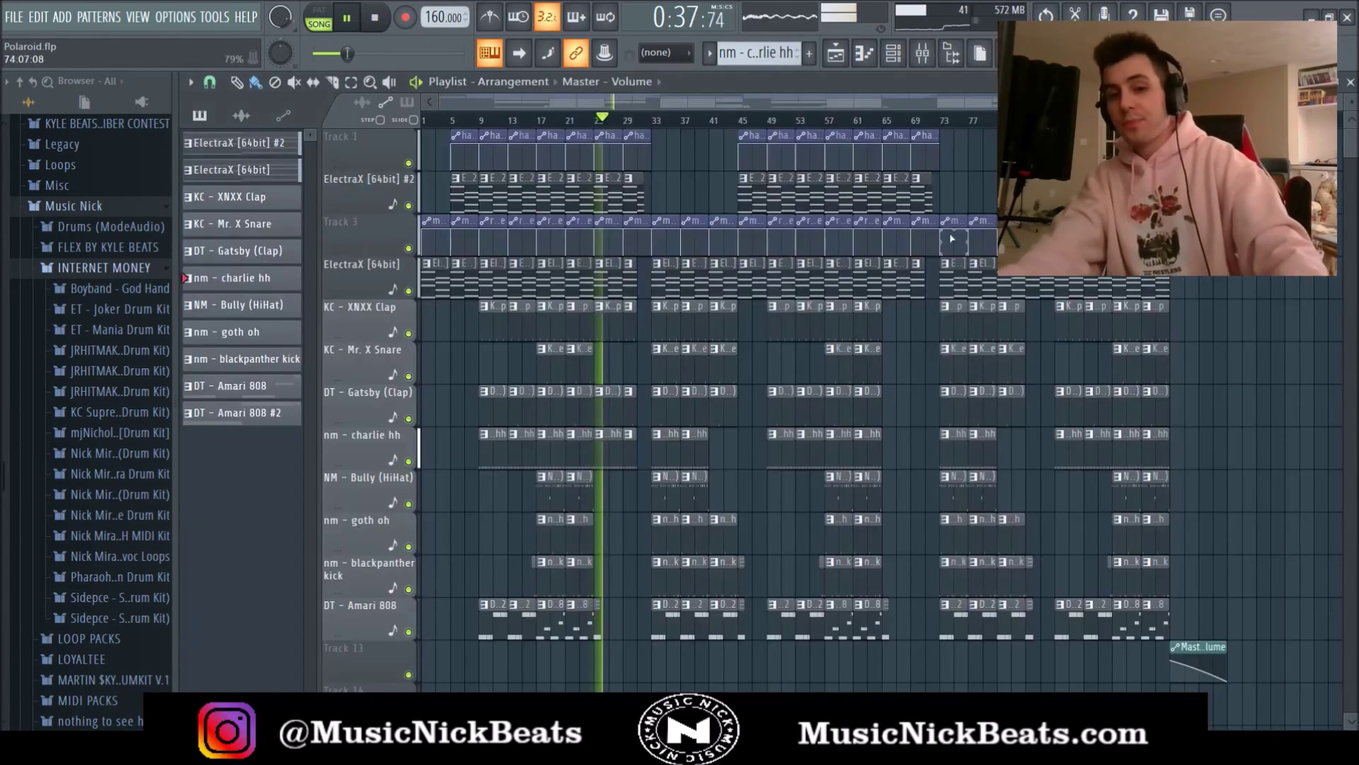
left_click(375, 19)
key("F5")
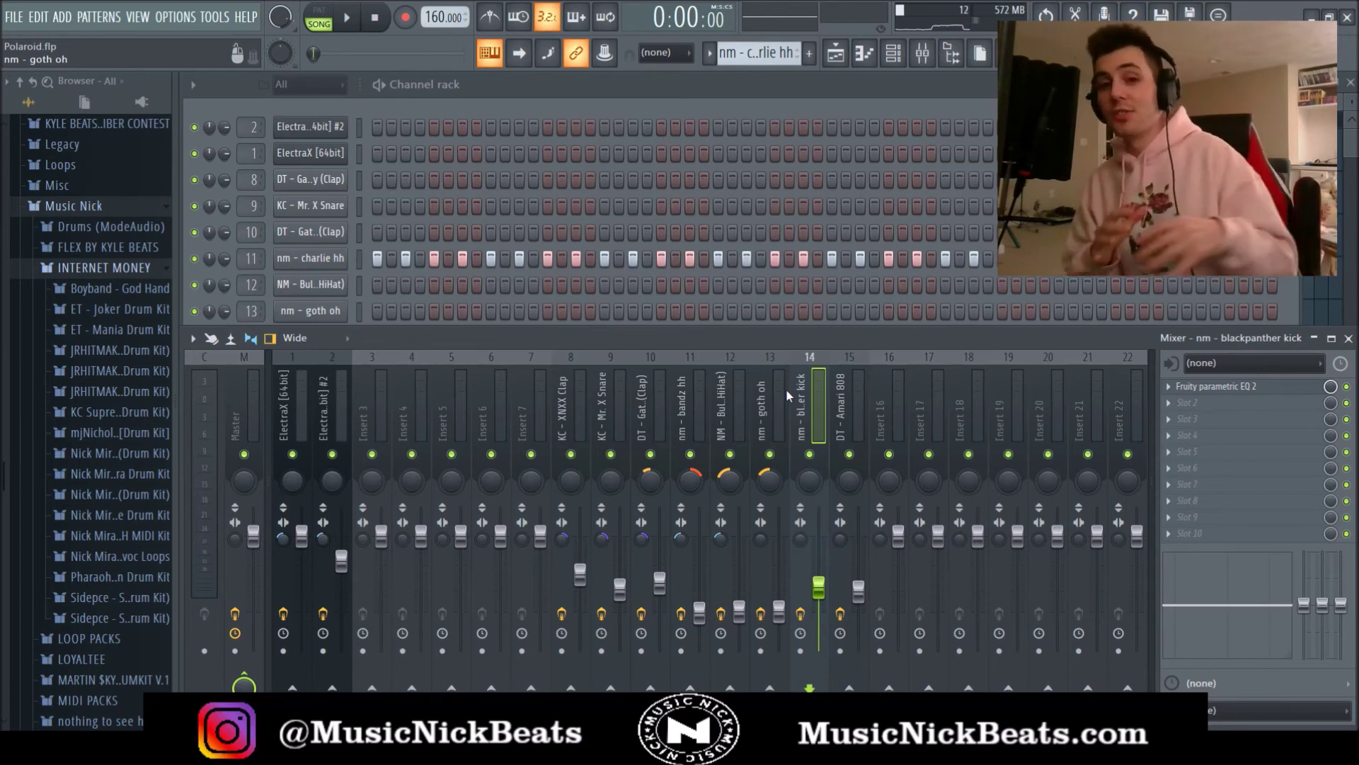
- Review the settings of the Fruity Multiband Compressor in slot 4 of the Master track and close its window
left_click(257, 403)
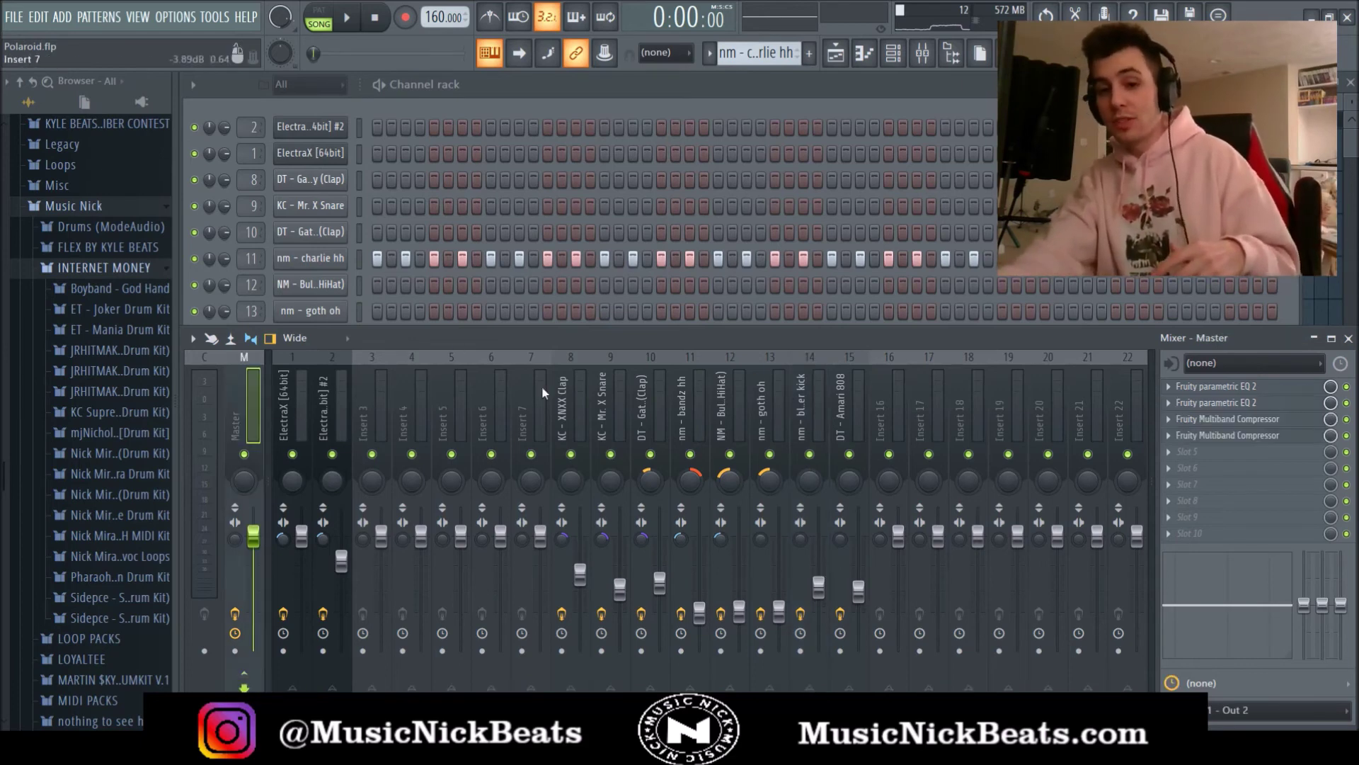
left_click(1240, 437)
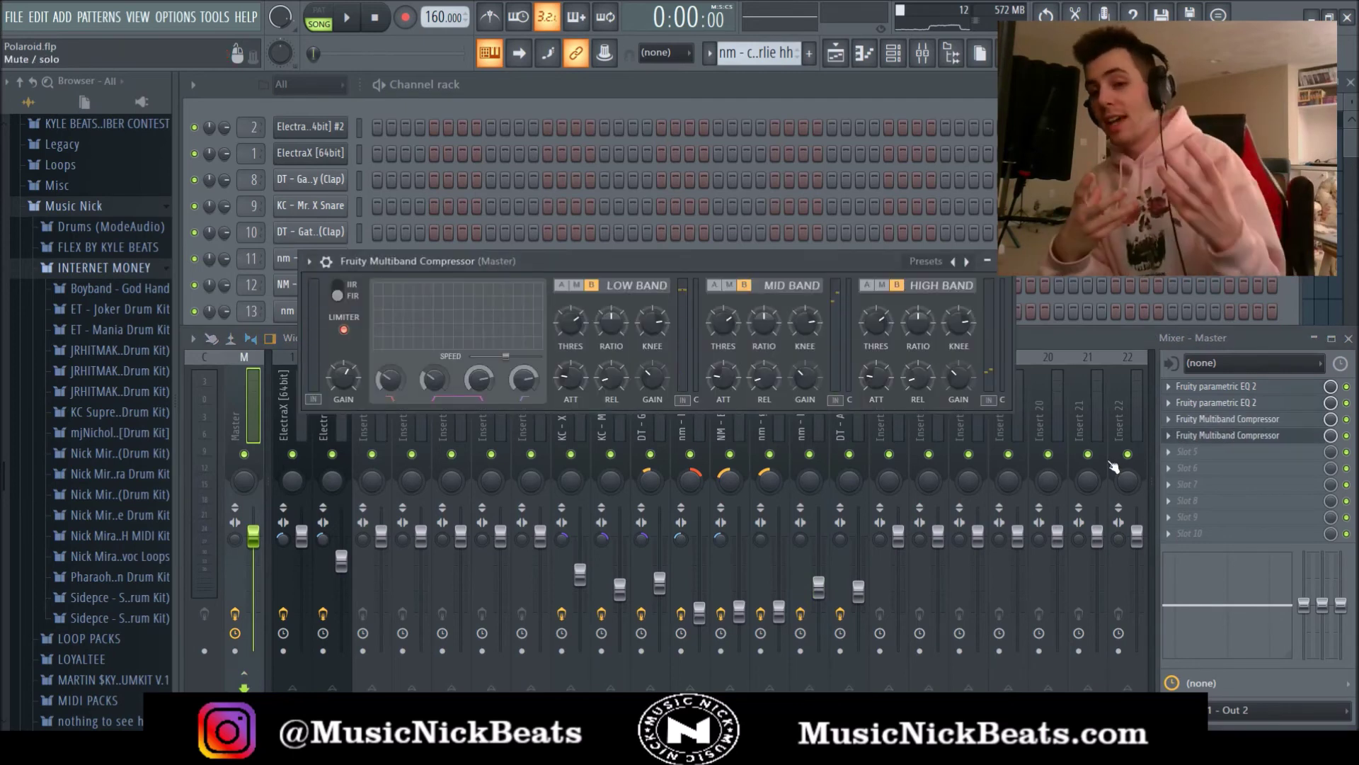
key("Escape")
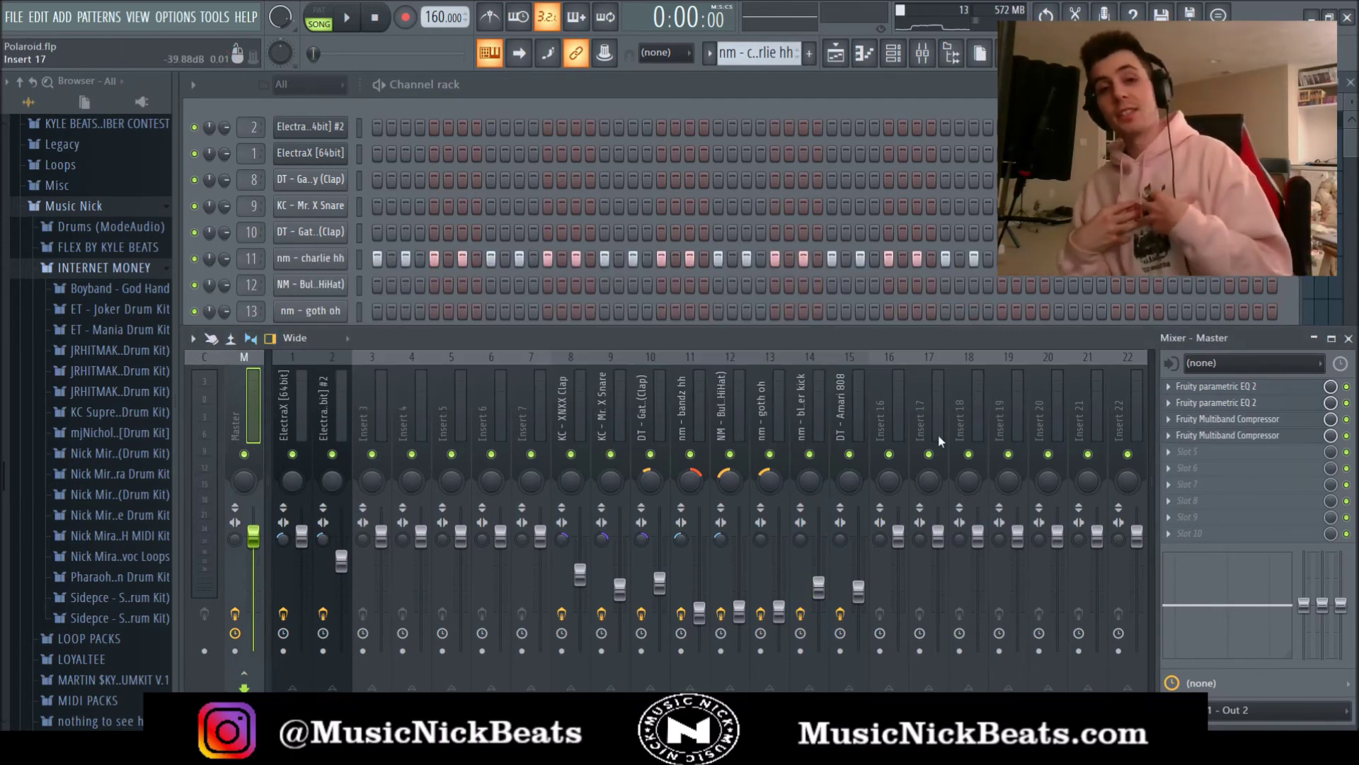